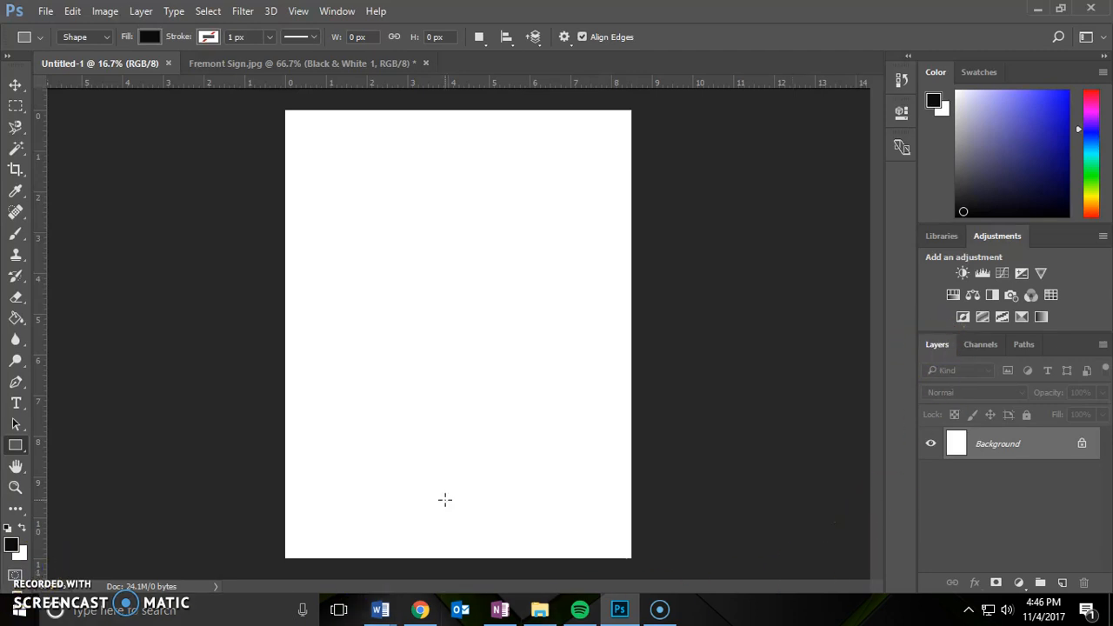
Step: Create a new blank document 8.5 inches wide and 11 inches high at 300 pixels/inch with a white background
click(838, 489)
key(ctrl+n)
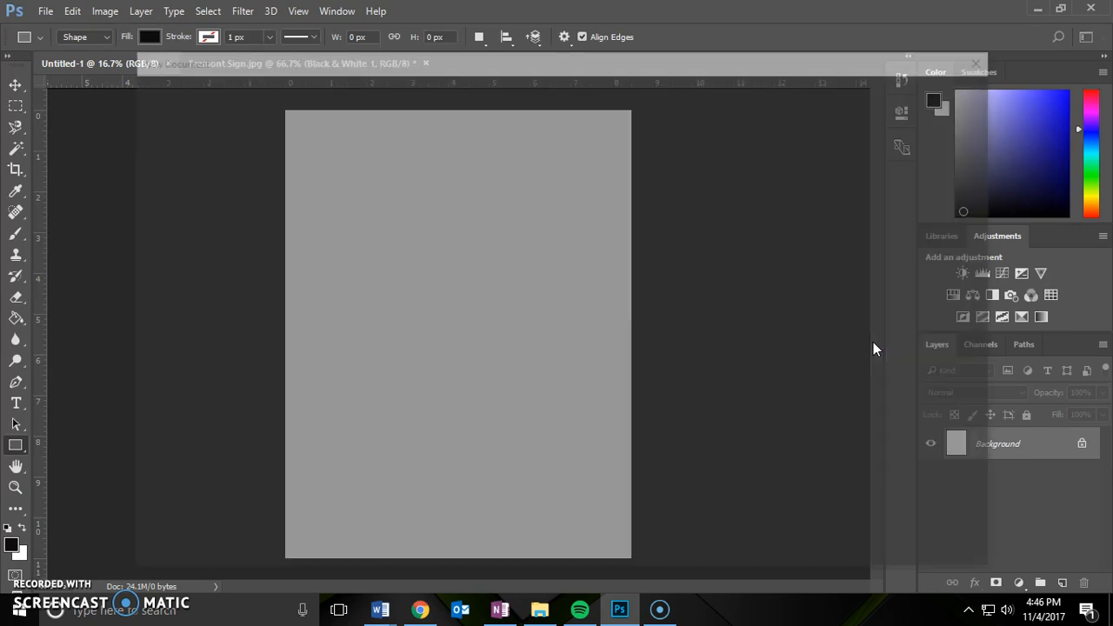
click(792, 200)
click(445, 94)
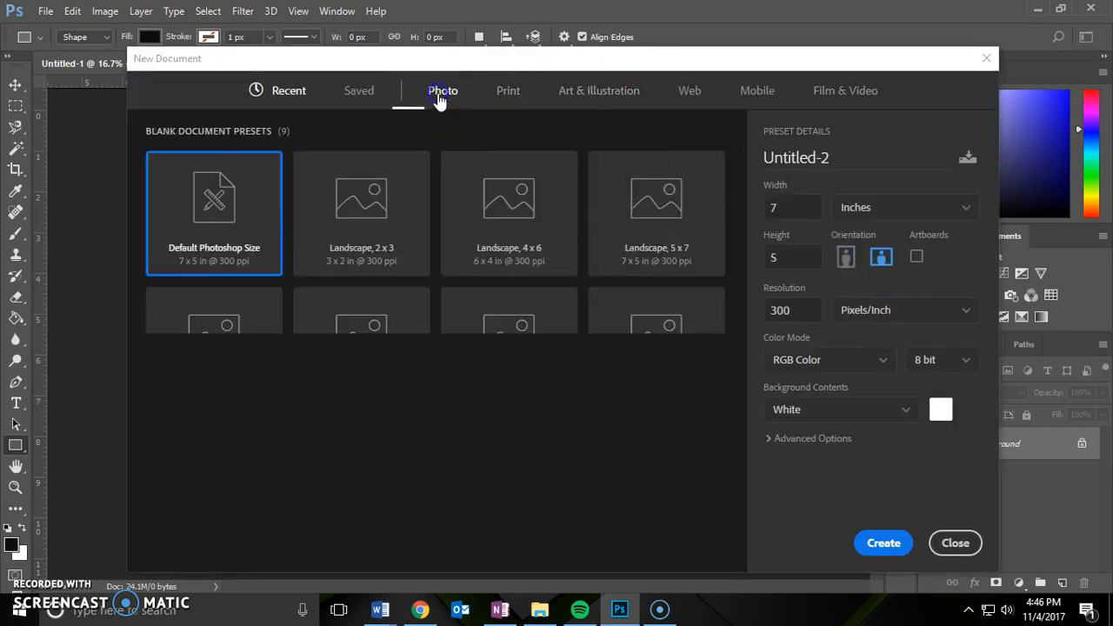
click(778, 204)
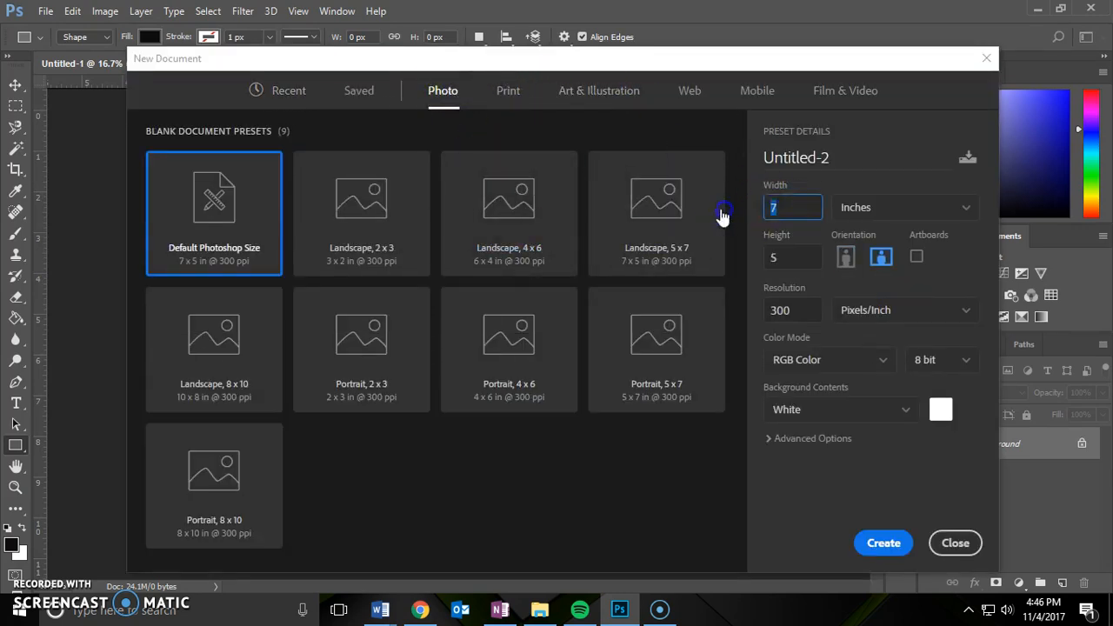
text(8.5)
key(Tab)
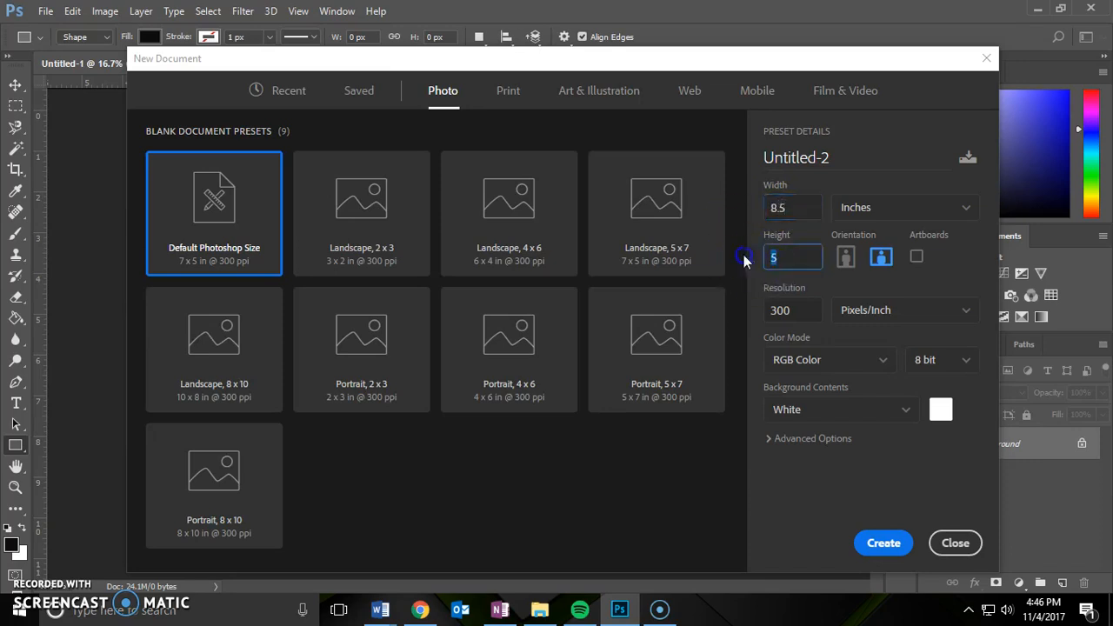
text(11)
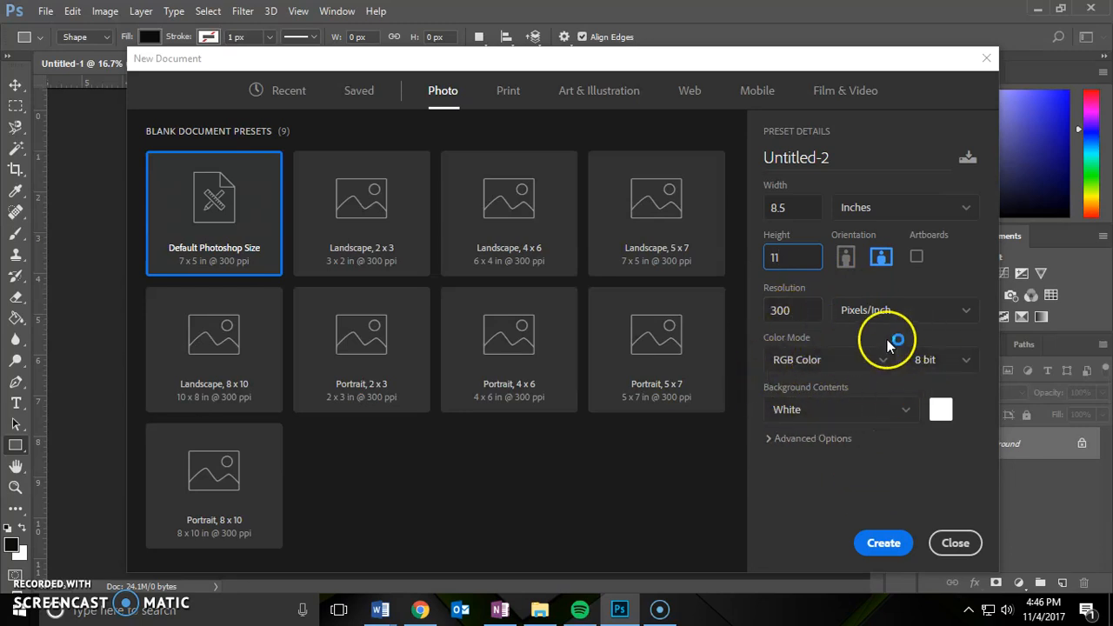
click(887, 545)
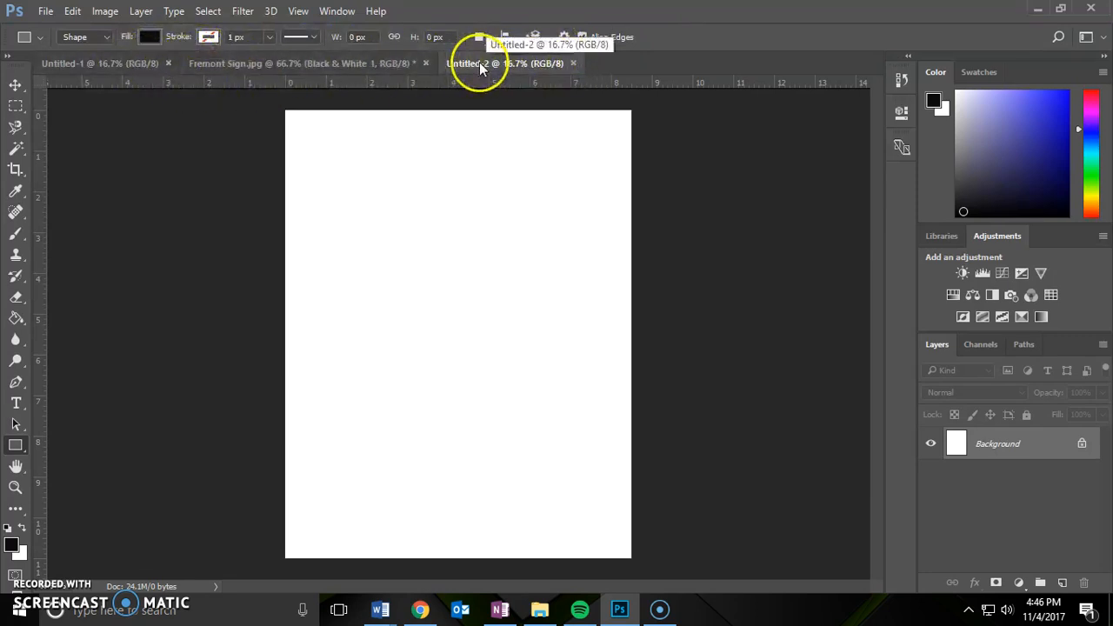
click(45, 10)
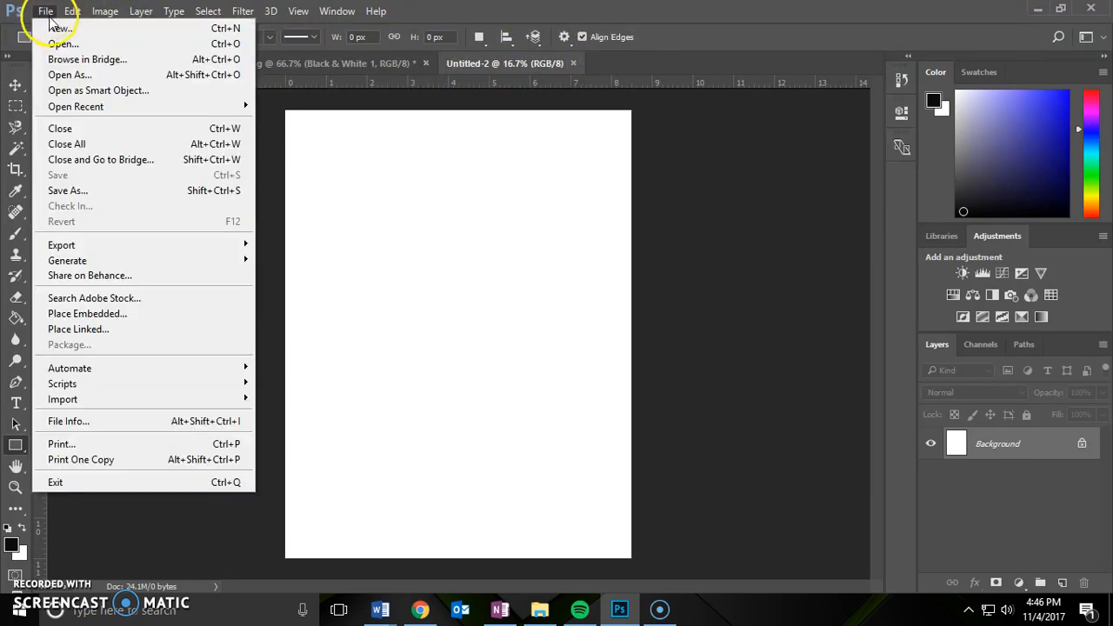
click(99, 189)
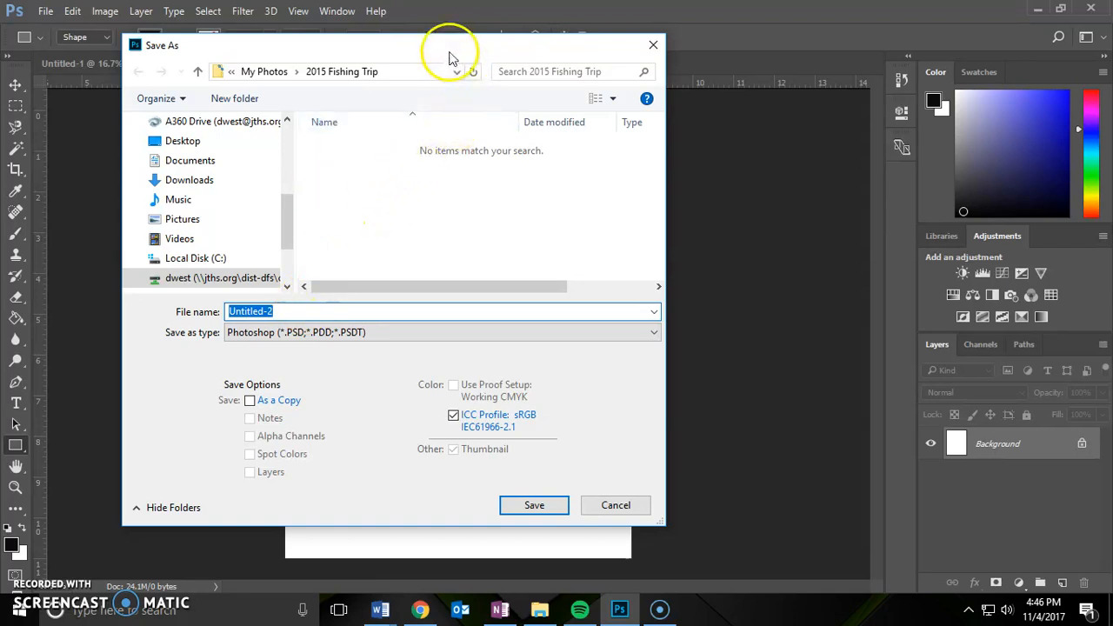
drag(449, 50, 506, 50)
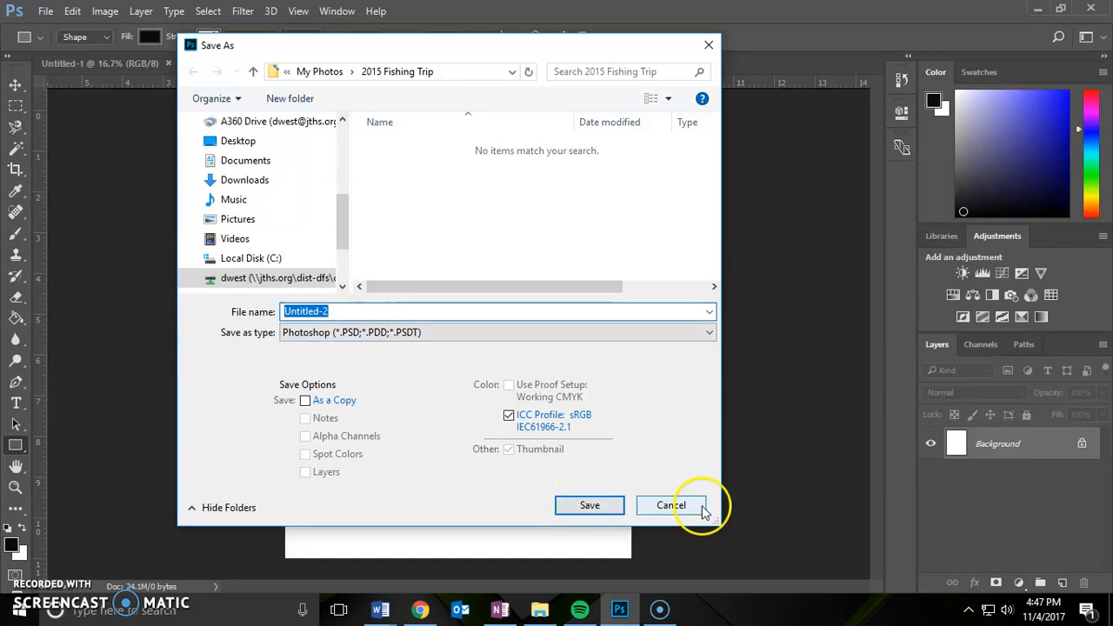
click(672, 505)
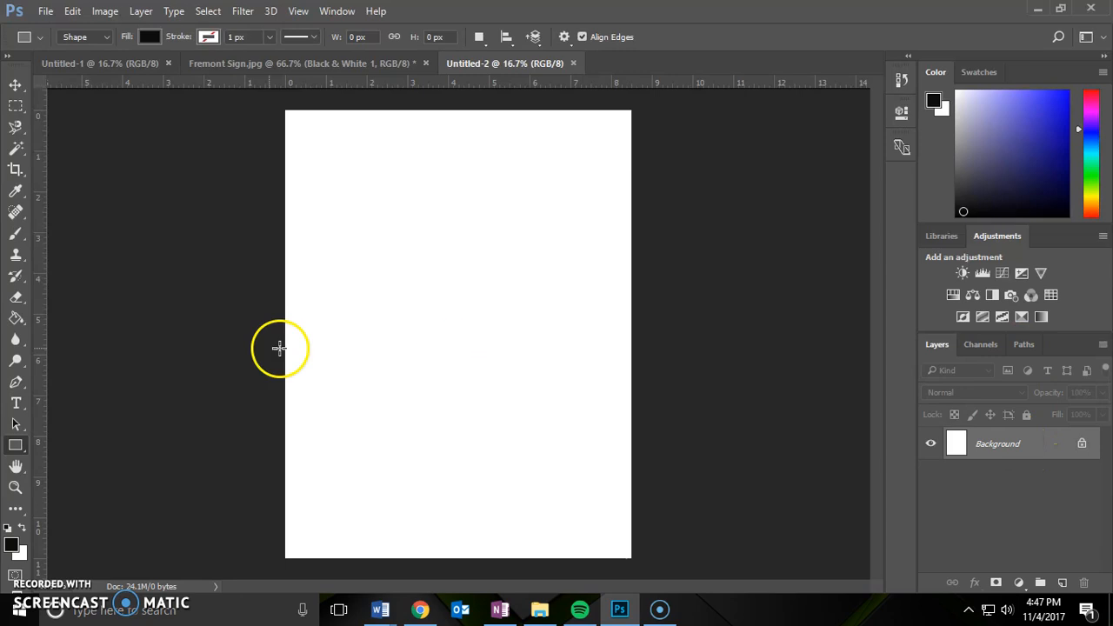
click(17, 403)
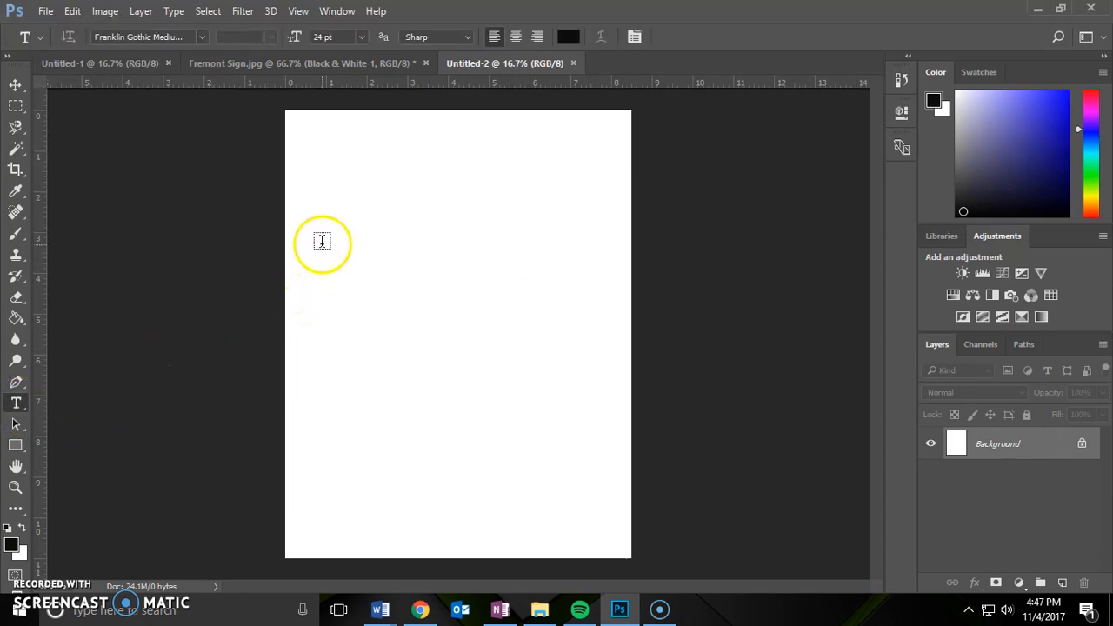
drag(330, 180, 593, 294)
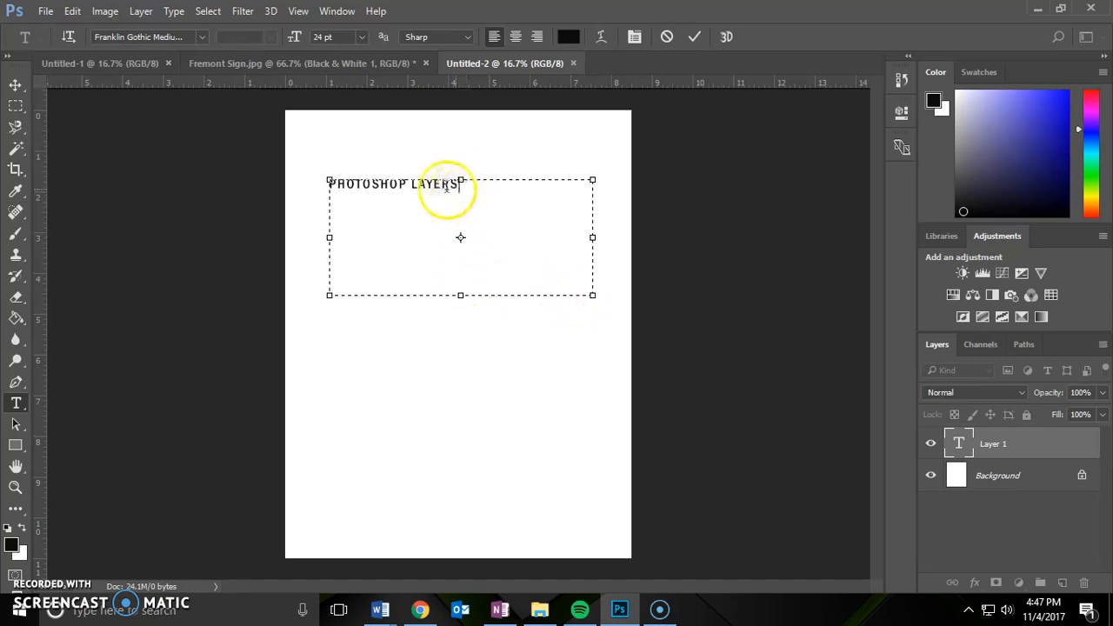
drag(460, 186, 321, 182)
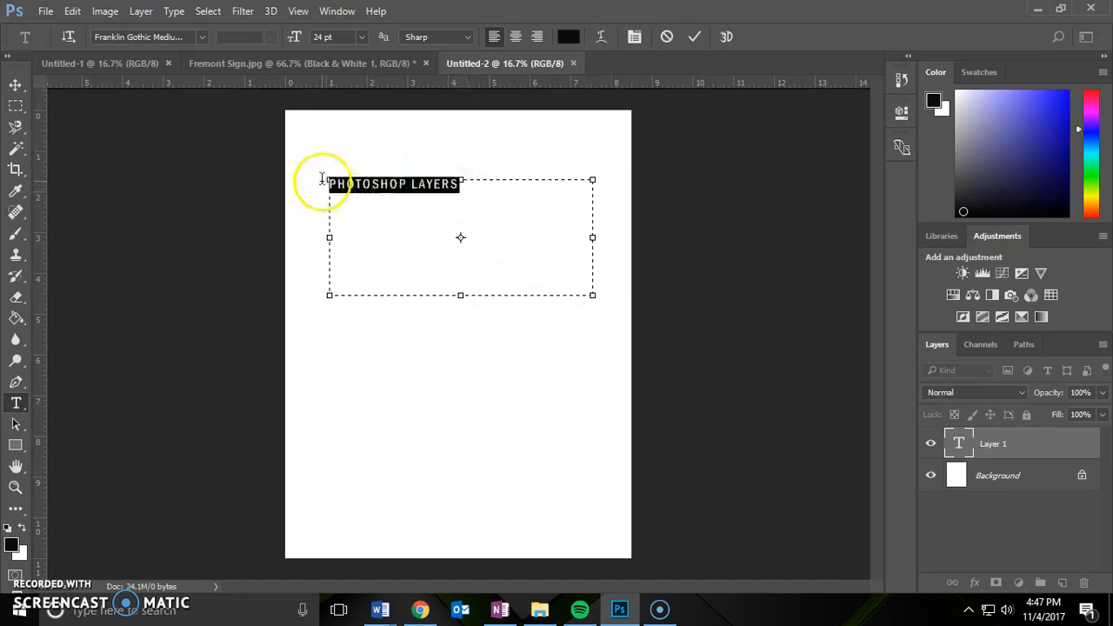
click(203, 37)
click(287, 299)
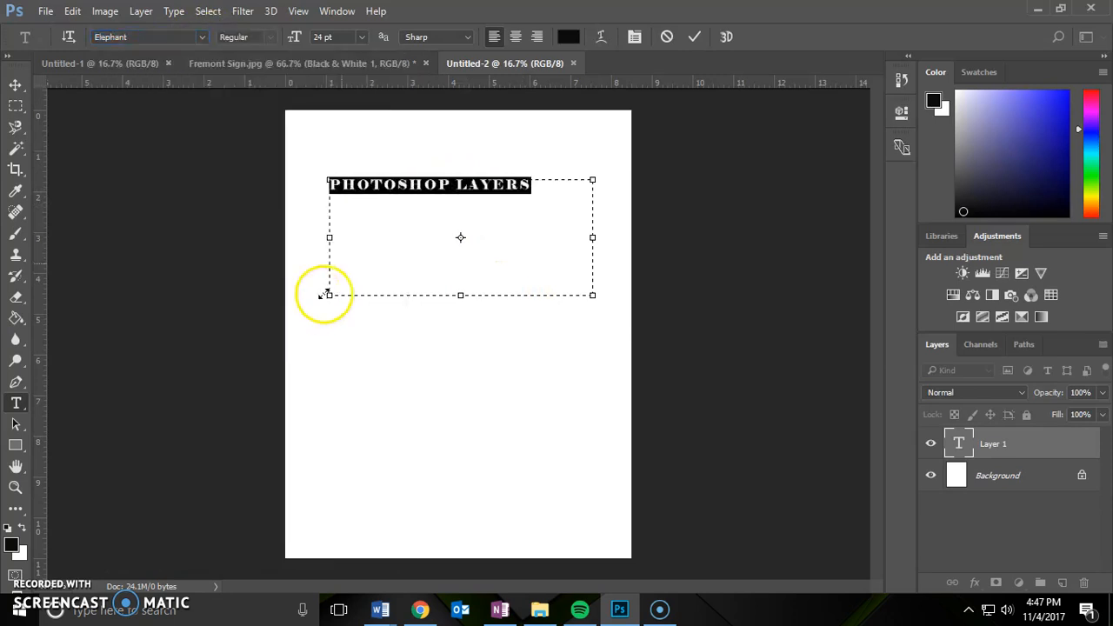
click(362, 36)
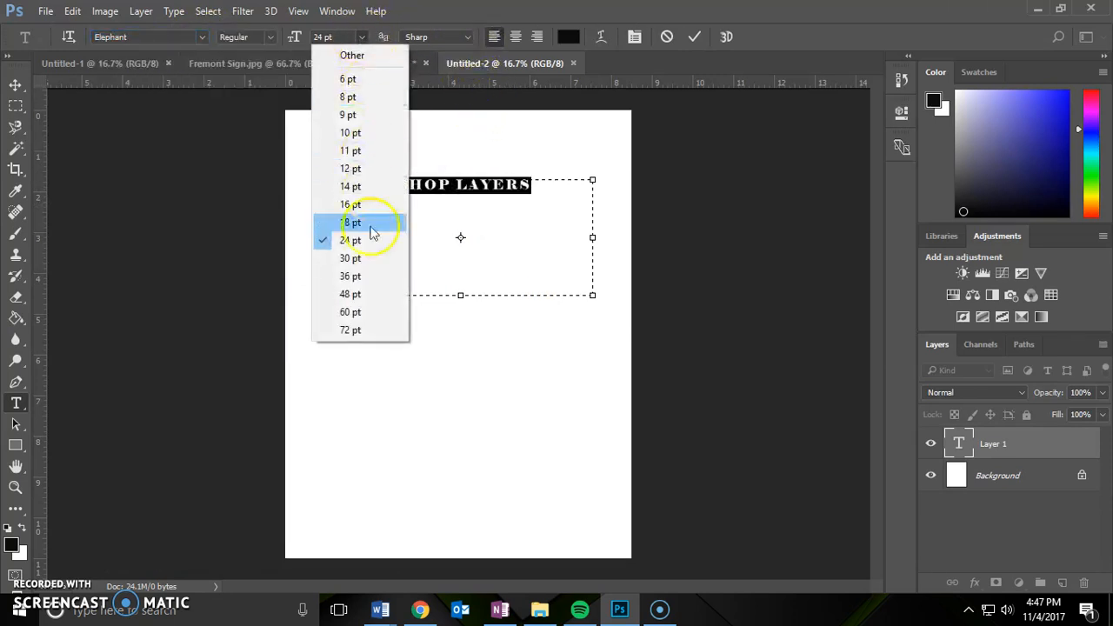
click(368, 302)
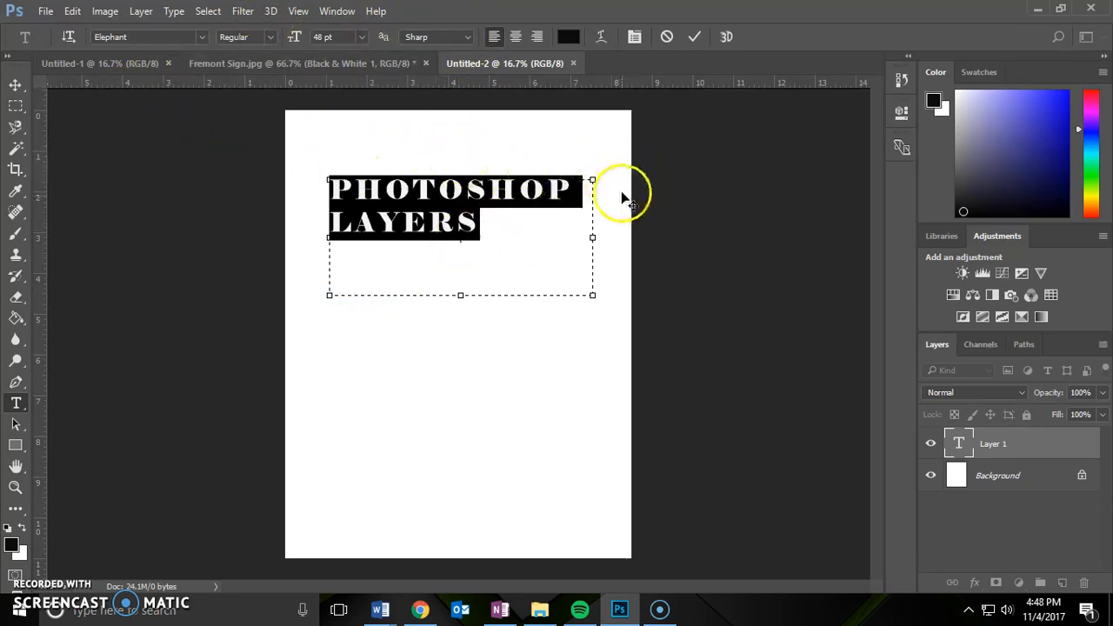
key(Escape)
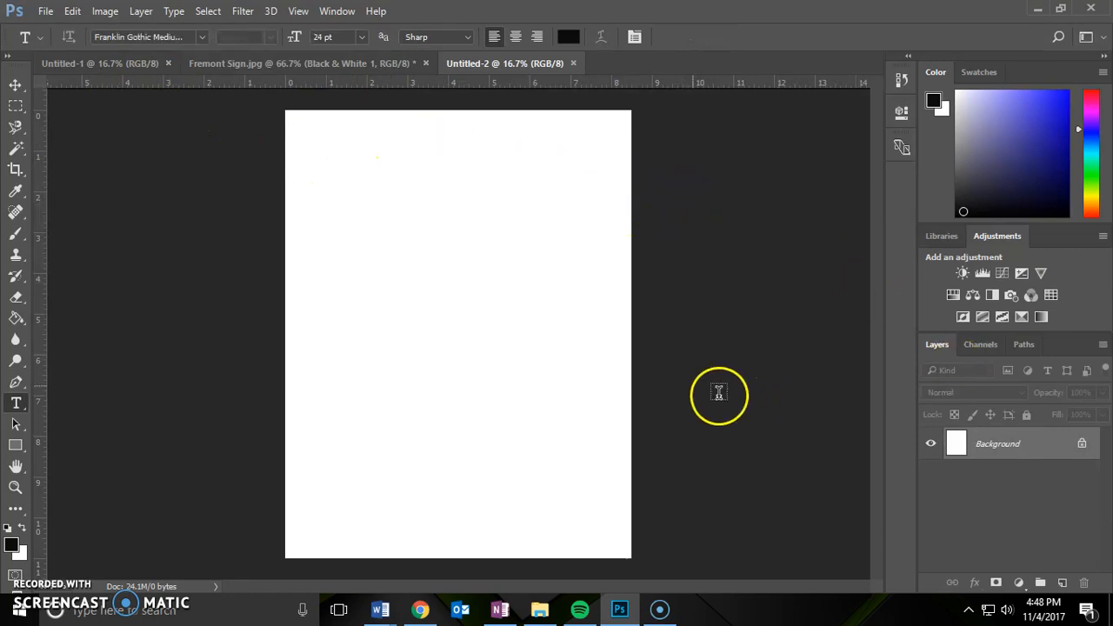
Step: Add a text box reading PHOTOSHOP LAYERS across the upper part of the page and set its text size to 60 pt
drag(308, 151, 607, 274)
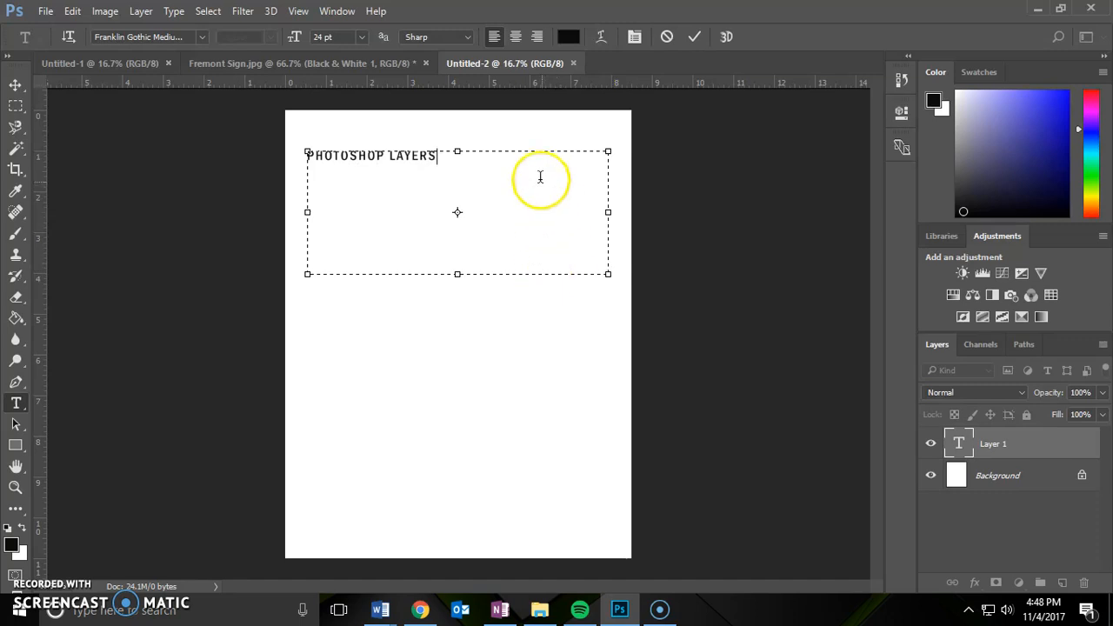
drag(442, 158, 274, 159)
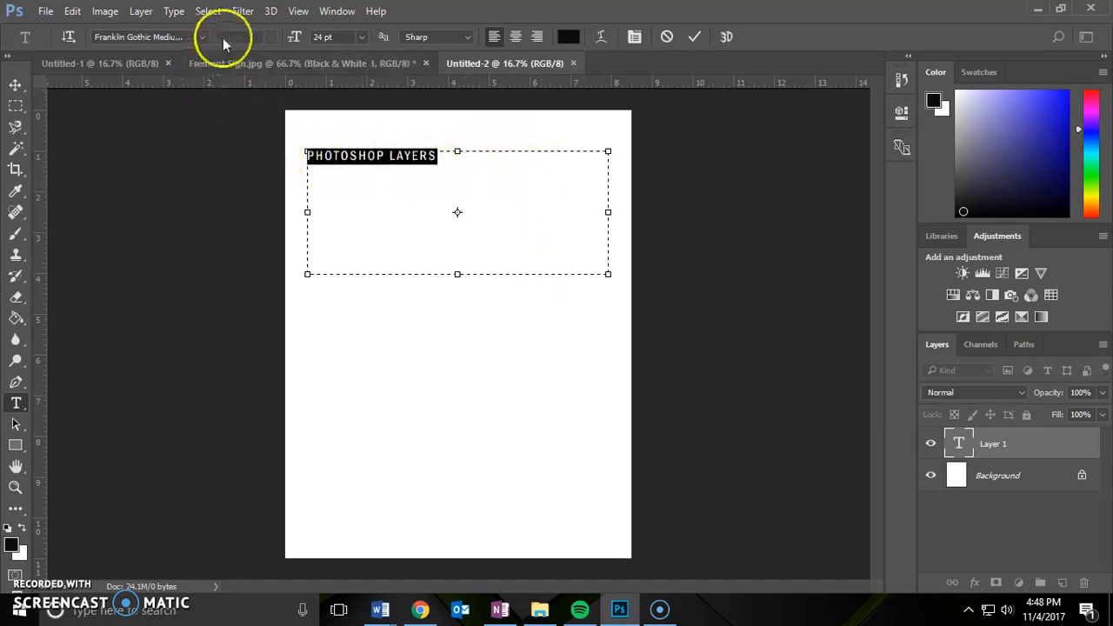
click(366, 38)
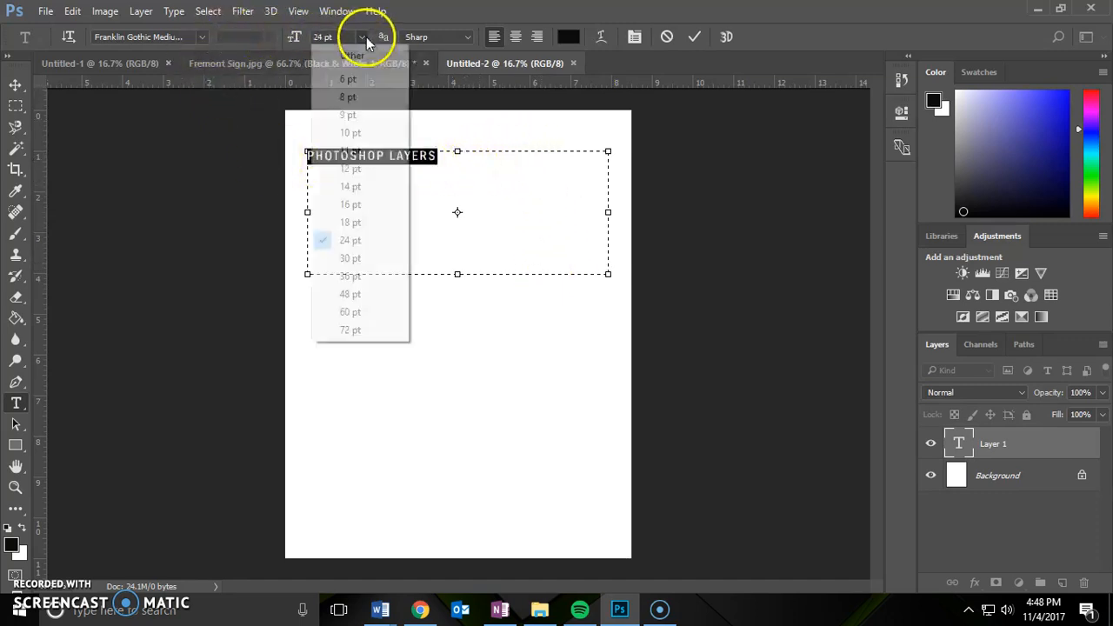
click(377, 312)
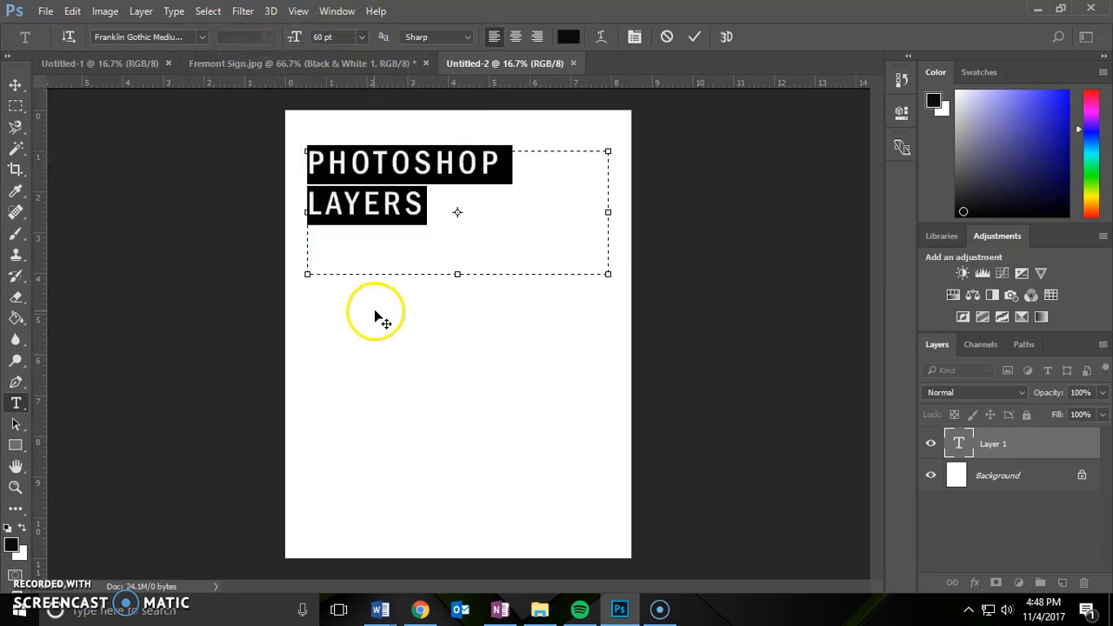
Step: Set the colour of the PHOTOSHOP LAYERS text to bright blue, 1206f5
click(572, 40)
click(550, 149)
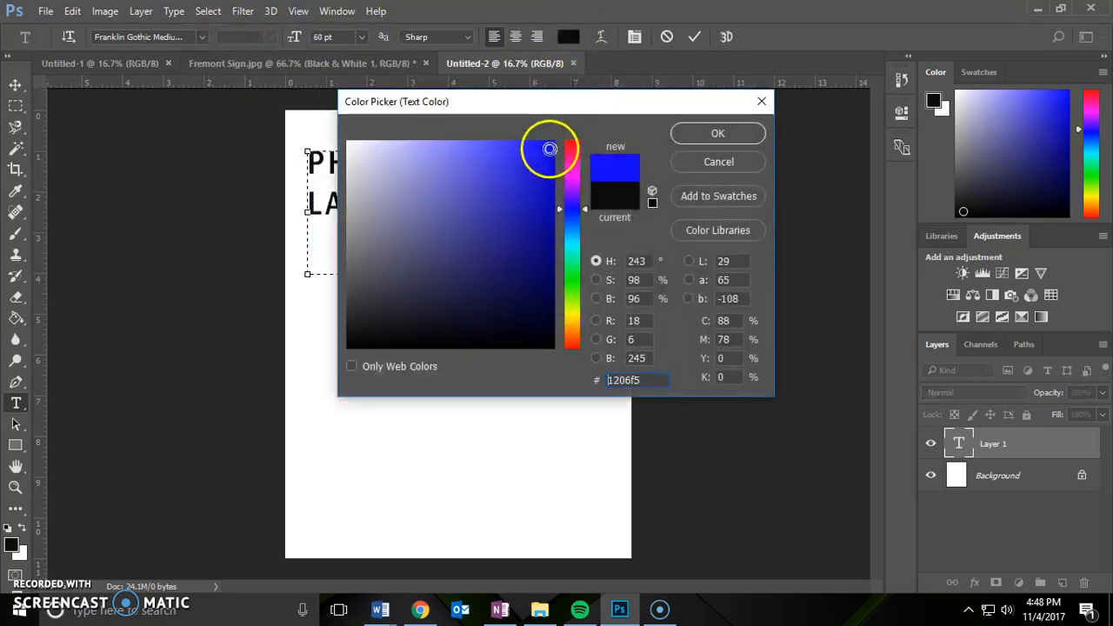
click(701, 132)
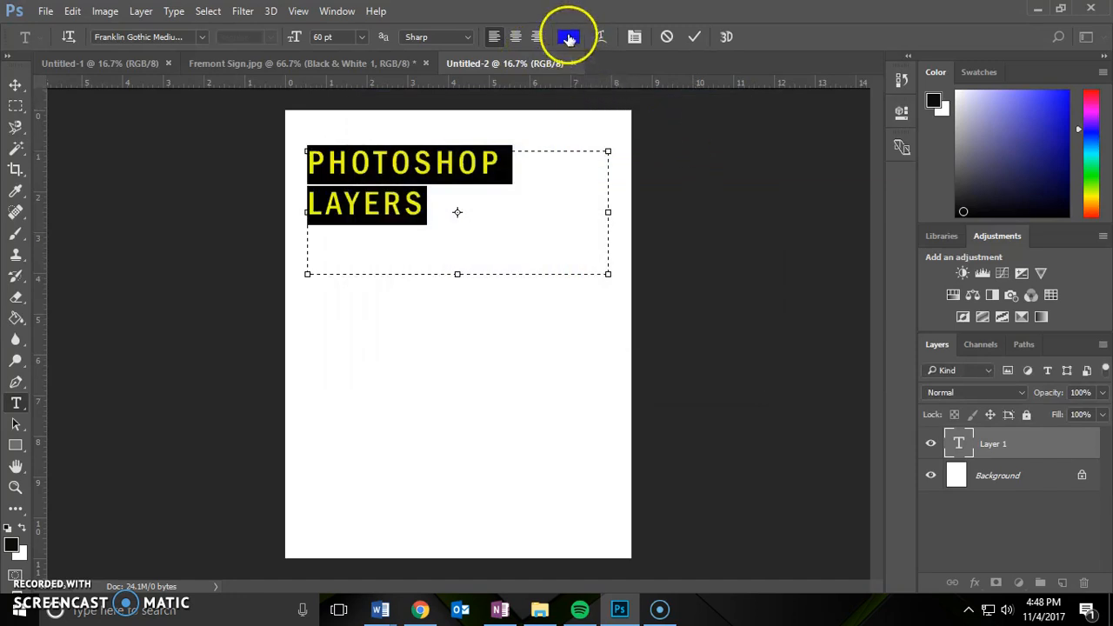
Step: Move the PHOTOSHOP LAYERS text so it starts about 2 inches from the page's left and top edges
click(15, 85)
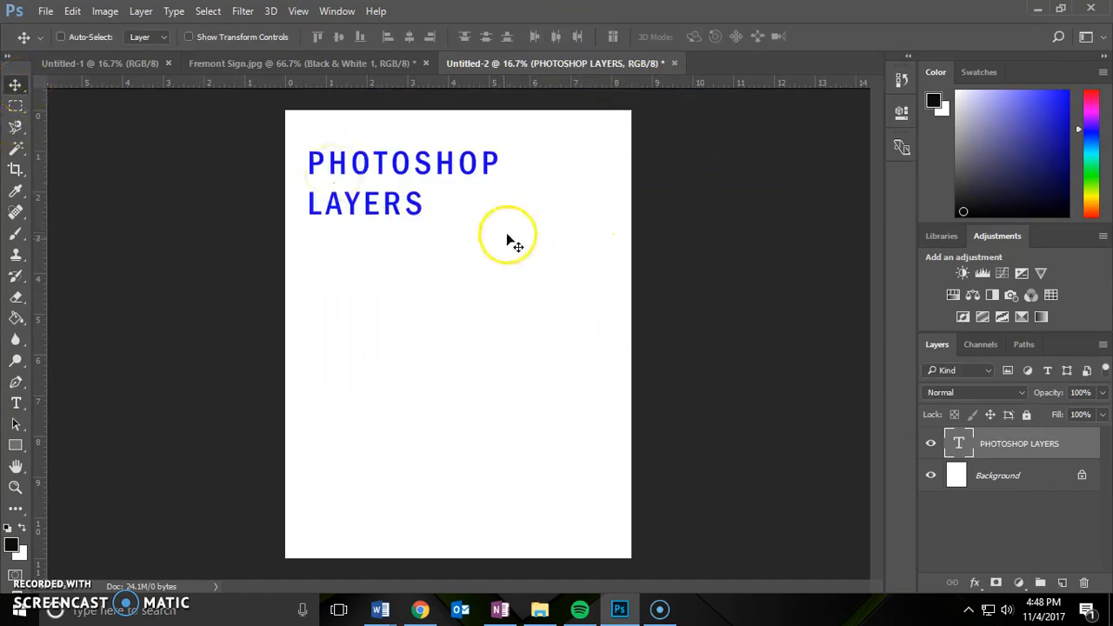
drag(409, 171, 456, 323)
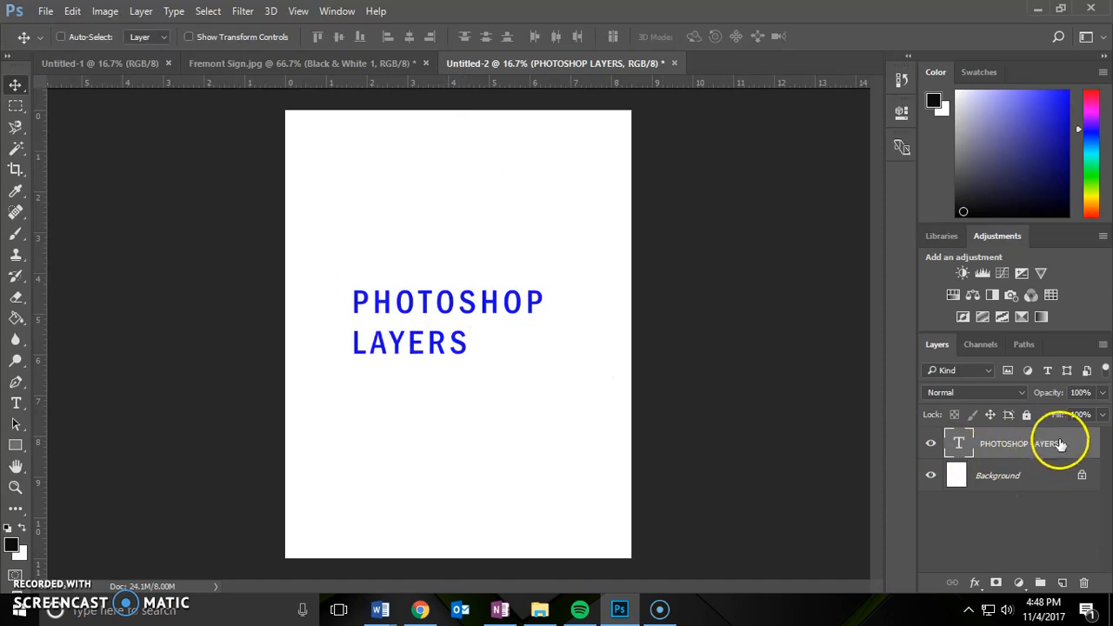
drag(443, 296, 468, 216)
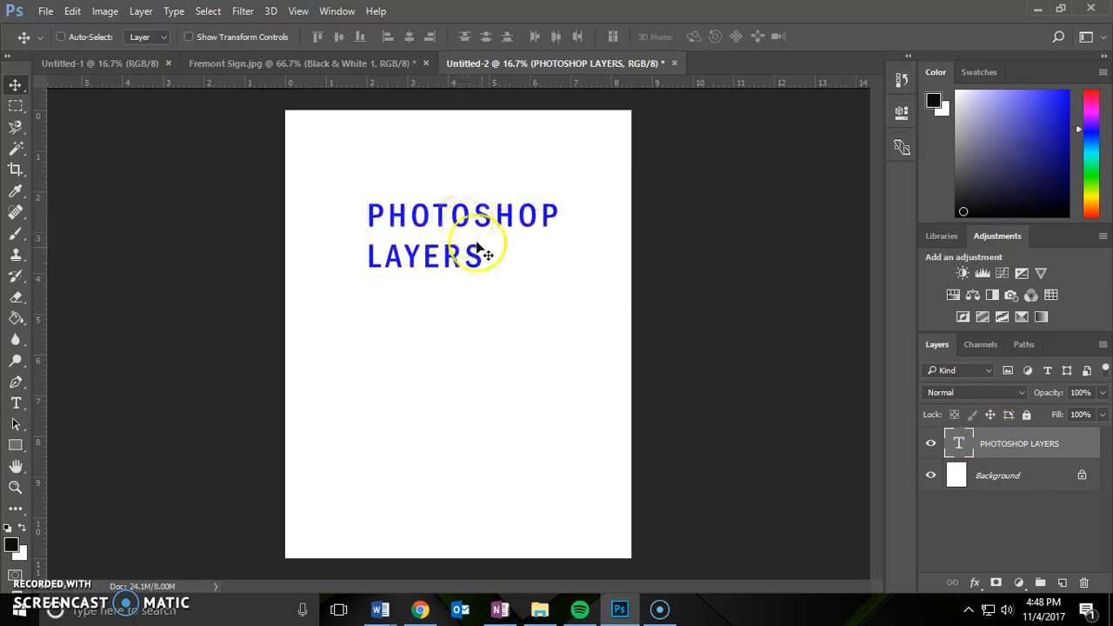
Step: Add a new empty layer above the text layer and rename it Colored Background
click(1068, 586)
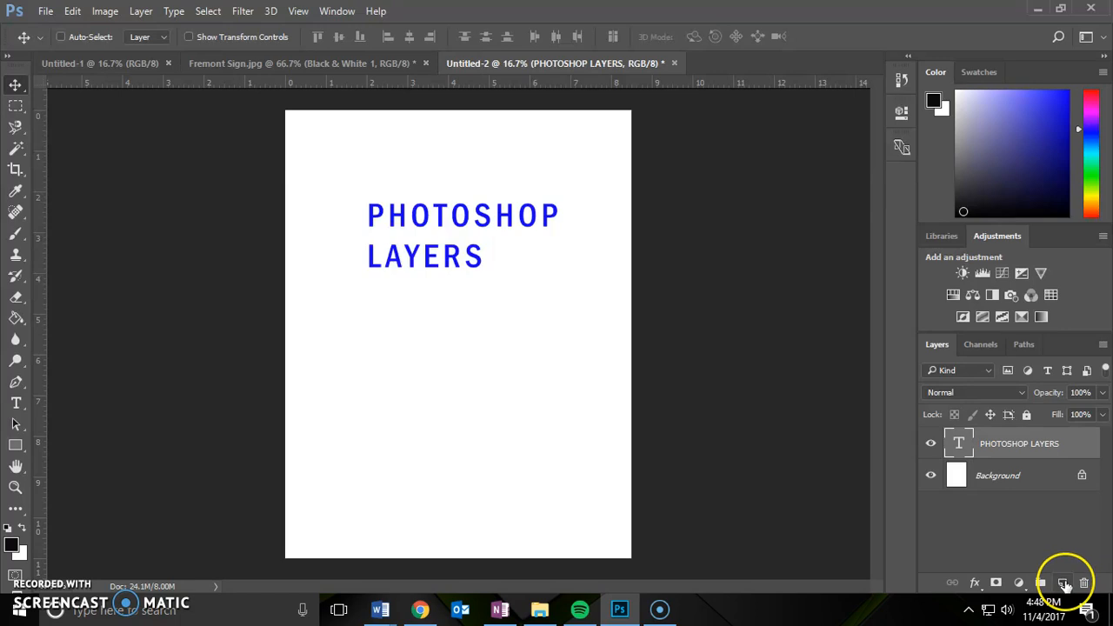
click(1065, 584)
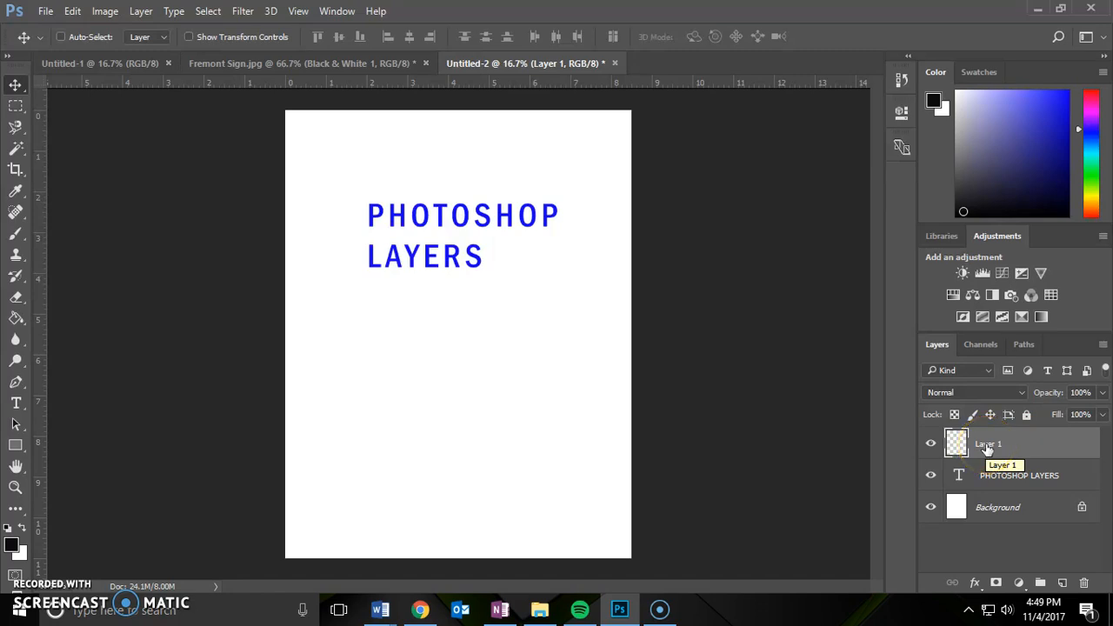
click(1051, 444)
double_click(1047, 445)
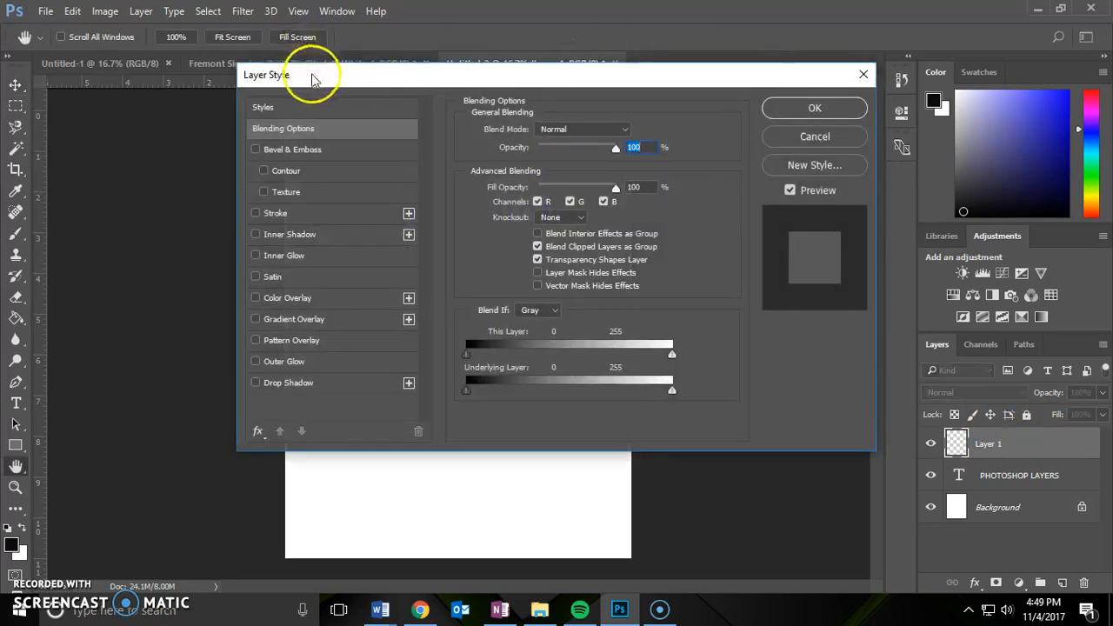
click(864, 74)
double_click(989, 445)
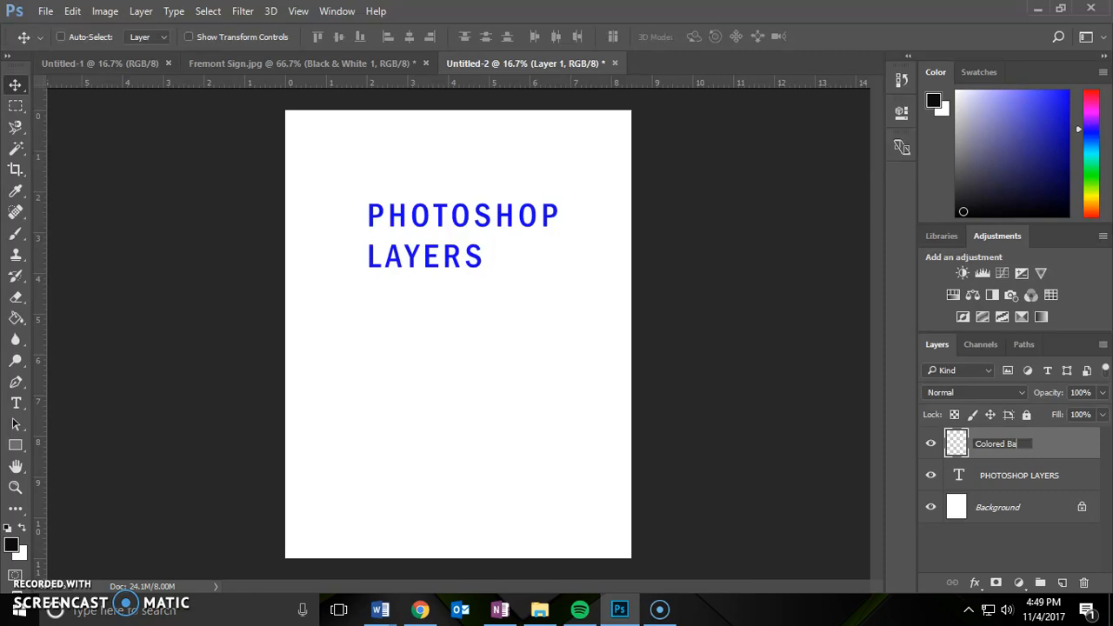
click(1076, 440)
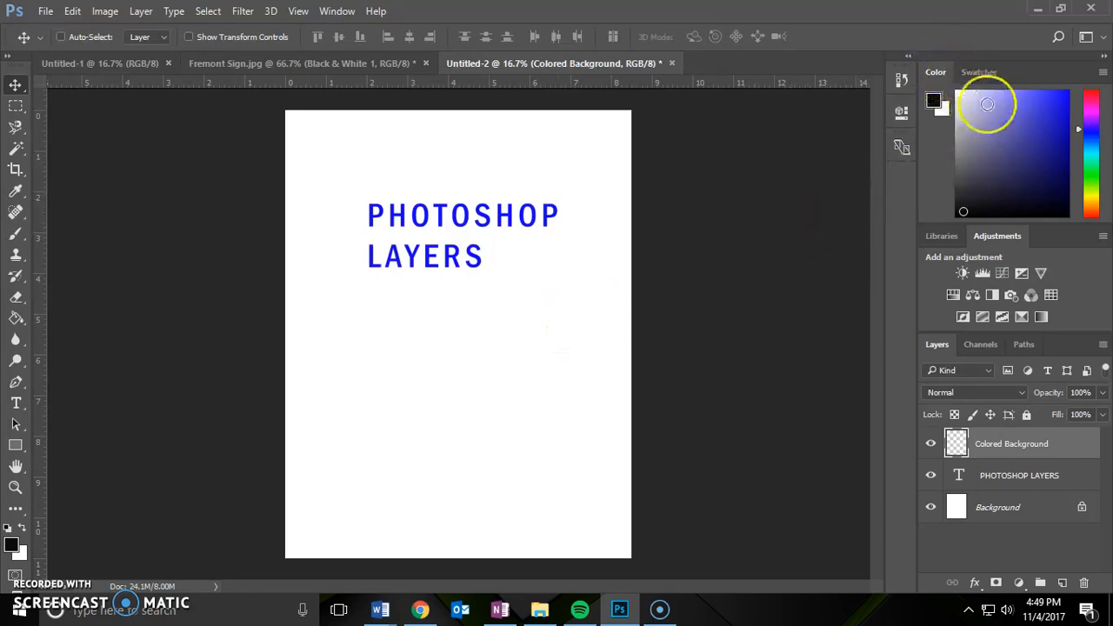
Step: Choose a bright red foreground colour and fill the whole Colored Background layer with it using the Paint Bucket
drag(1084, 119, 1088, 93)
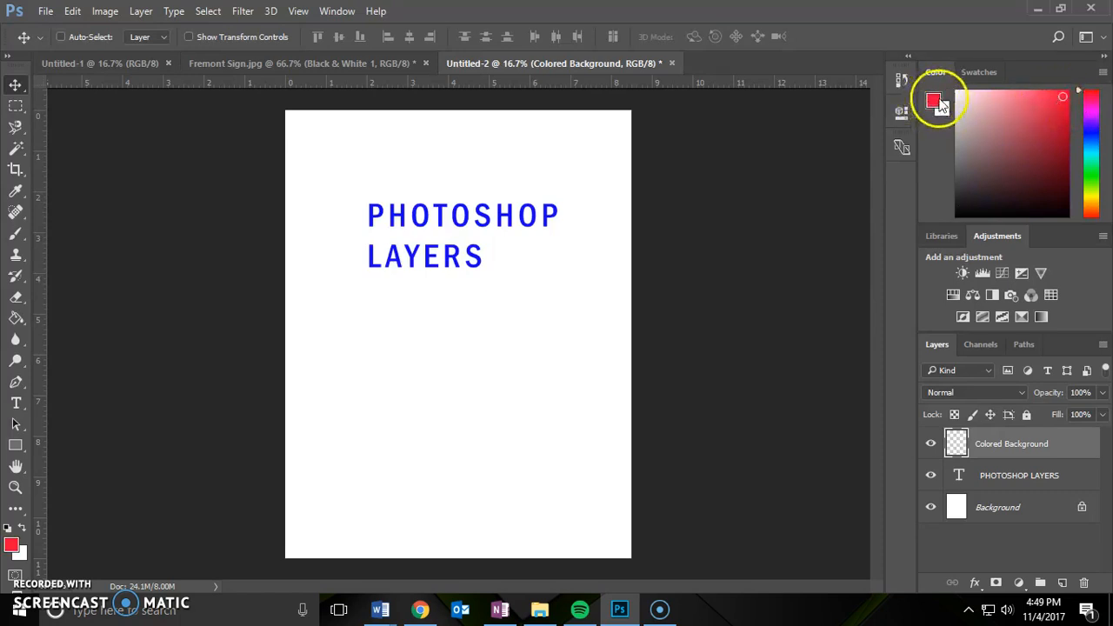
click(19, 320)
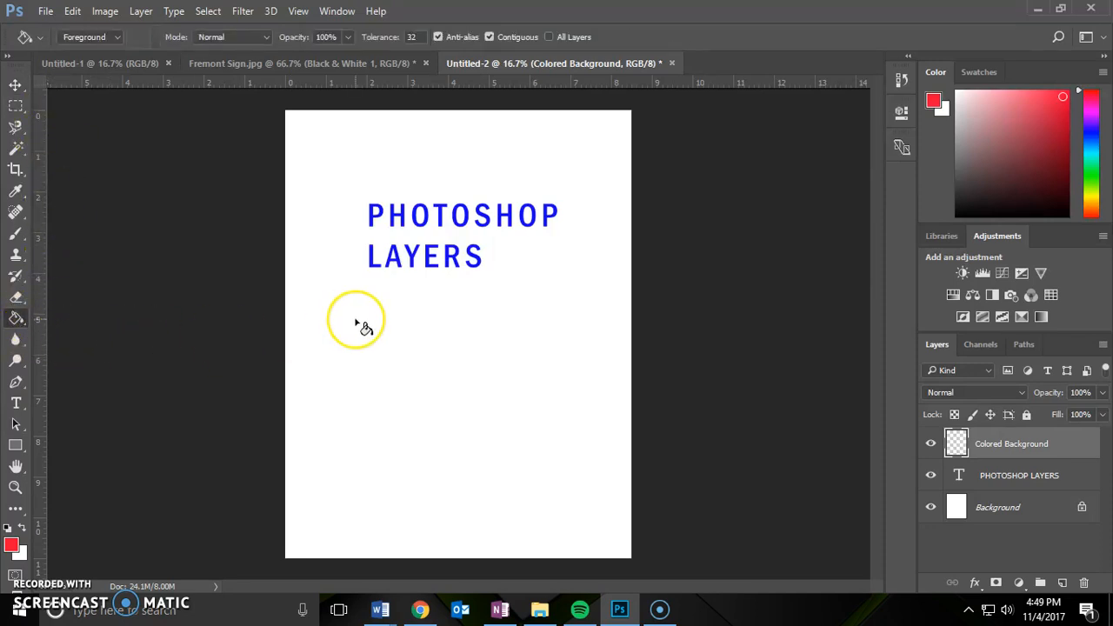
click(356, 323)
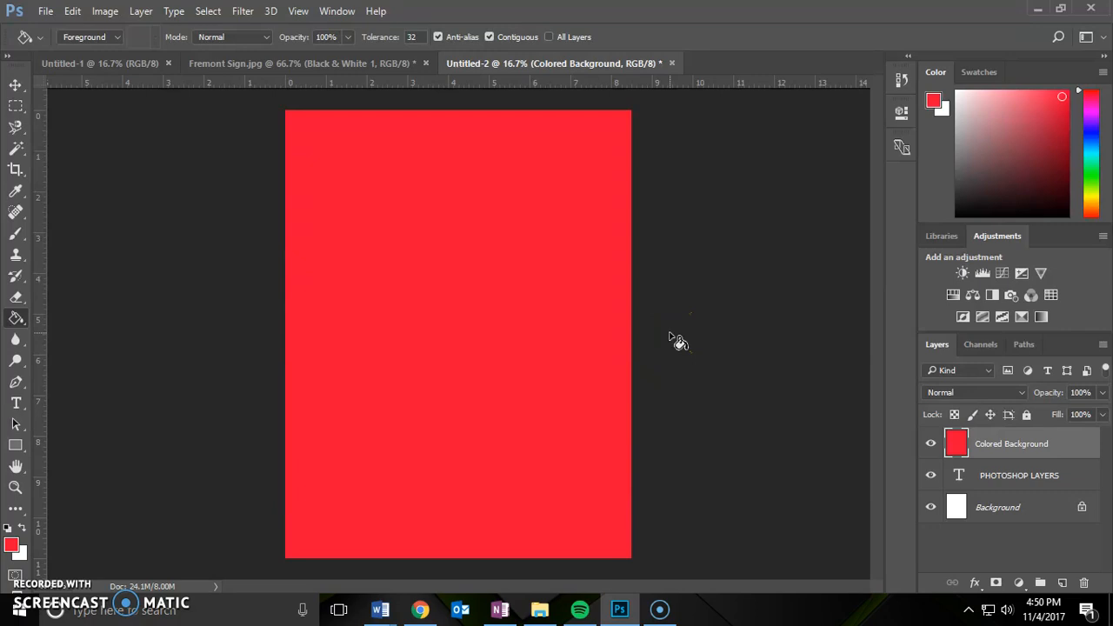
Step: Place the PHOTOSHOP LAYERS layer above Colored Background and move its text down to about 3.5 inches from the page's top edge
click(1025, 482)
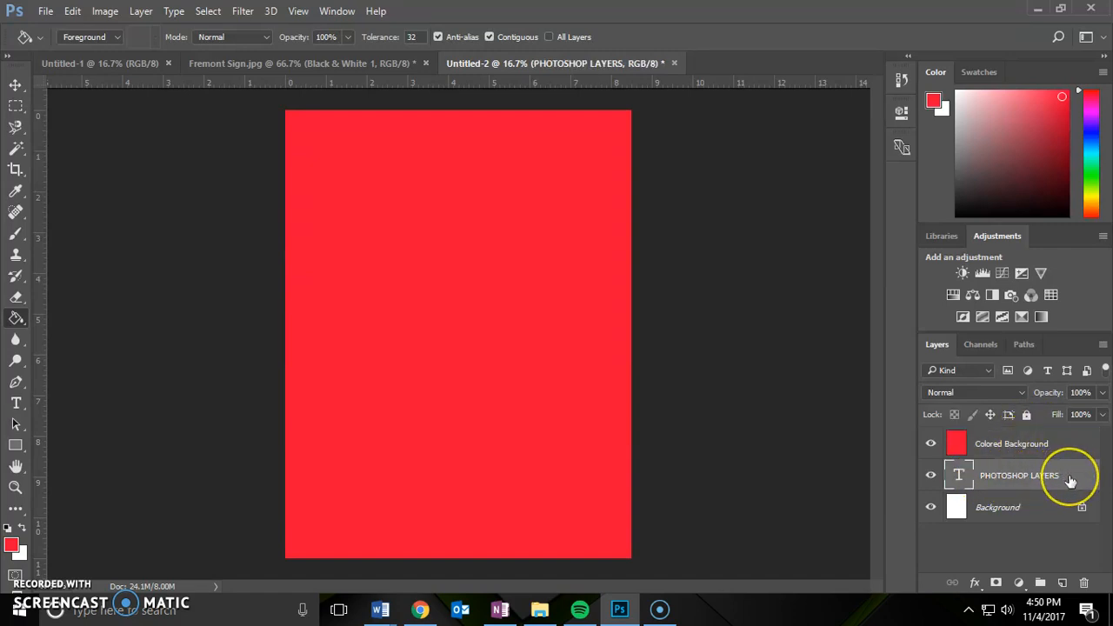
drag(1072, 481, 1081, 445)
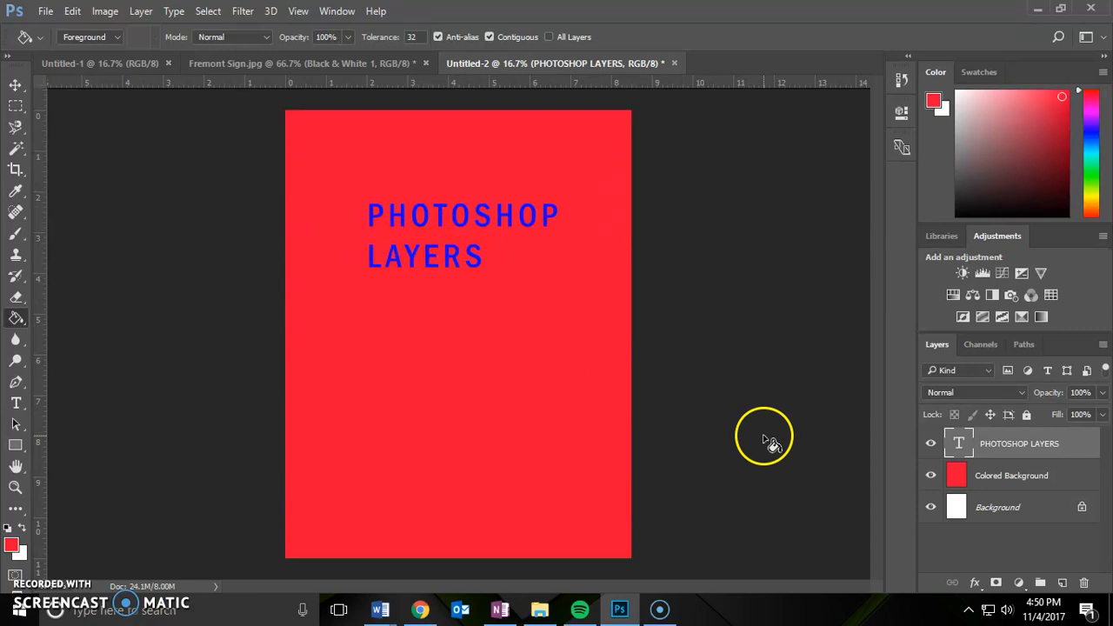
click(16, 84)
drag(442, 211, 425, 269)
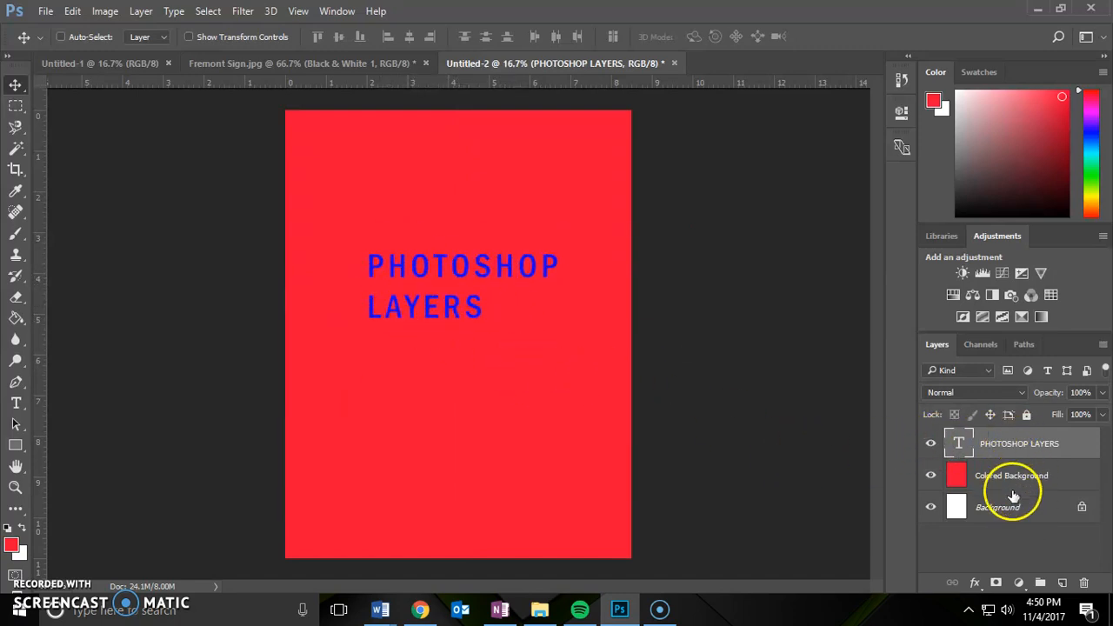
Step: Hide and show again the PHOTOSHOP LAYERS text layer, and do the same with the Colored Background layer
click(932, 444)
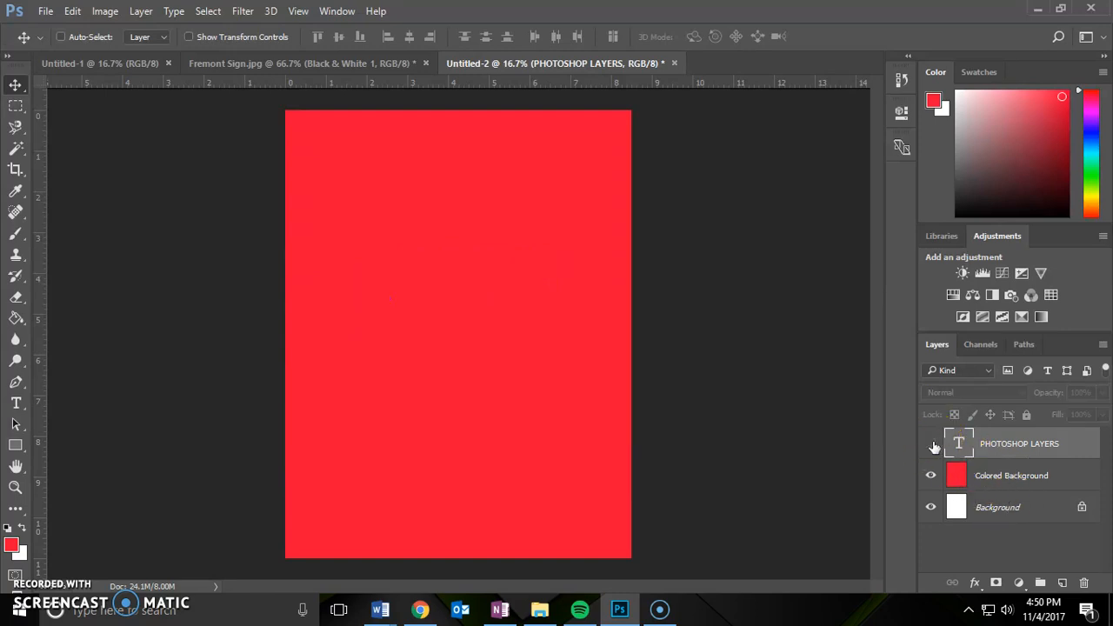
click(931, 445)
click(931, 476)
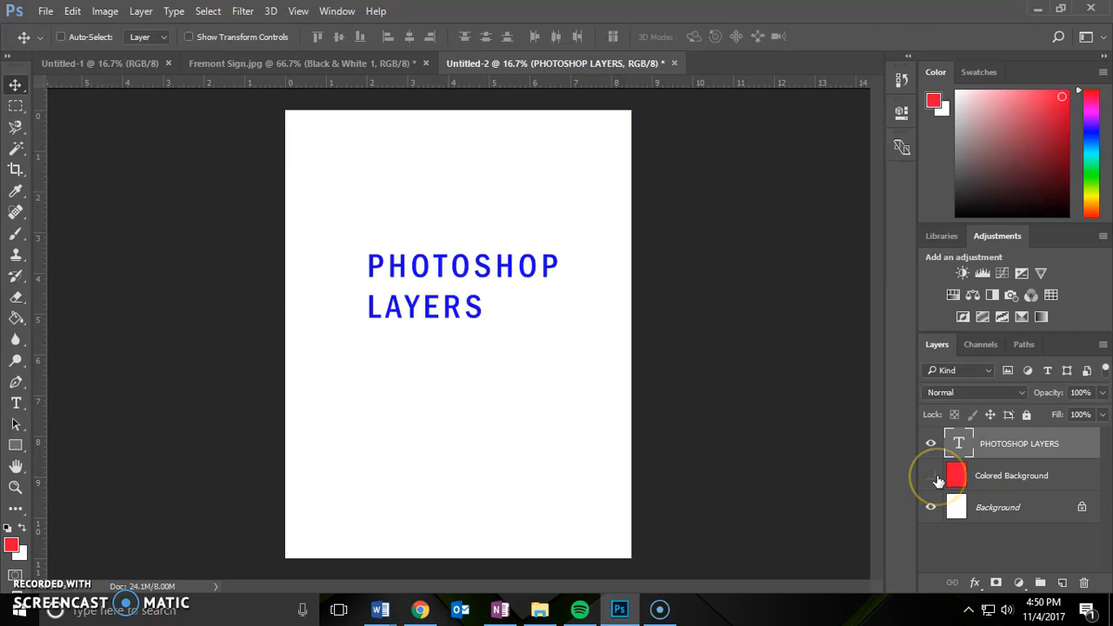
click(932, 476)
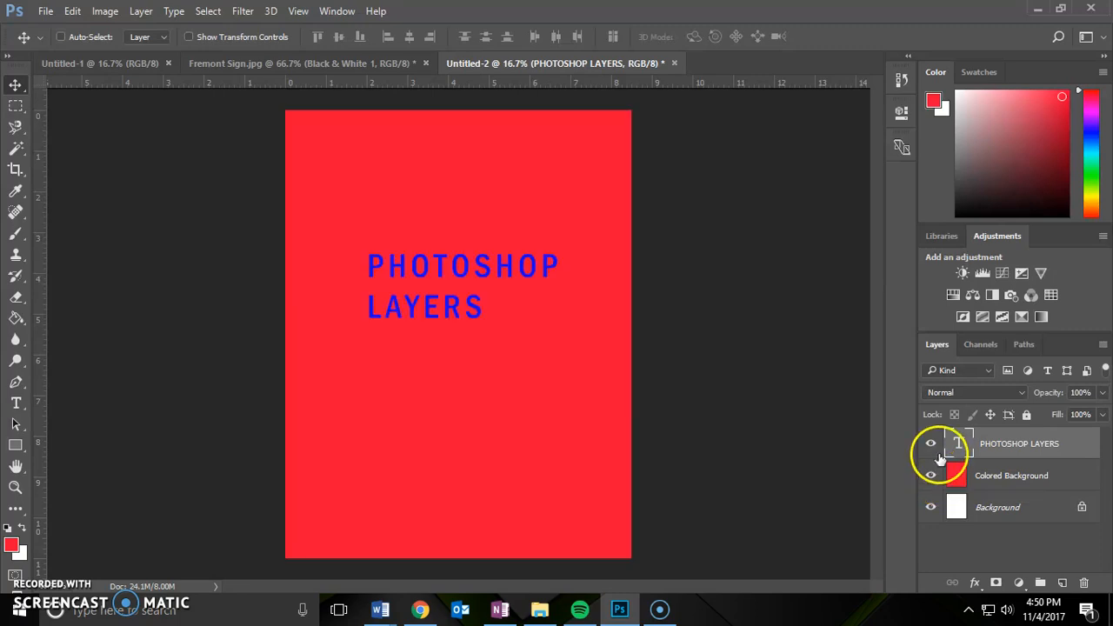
click(1067, 474)
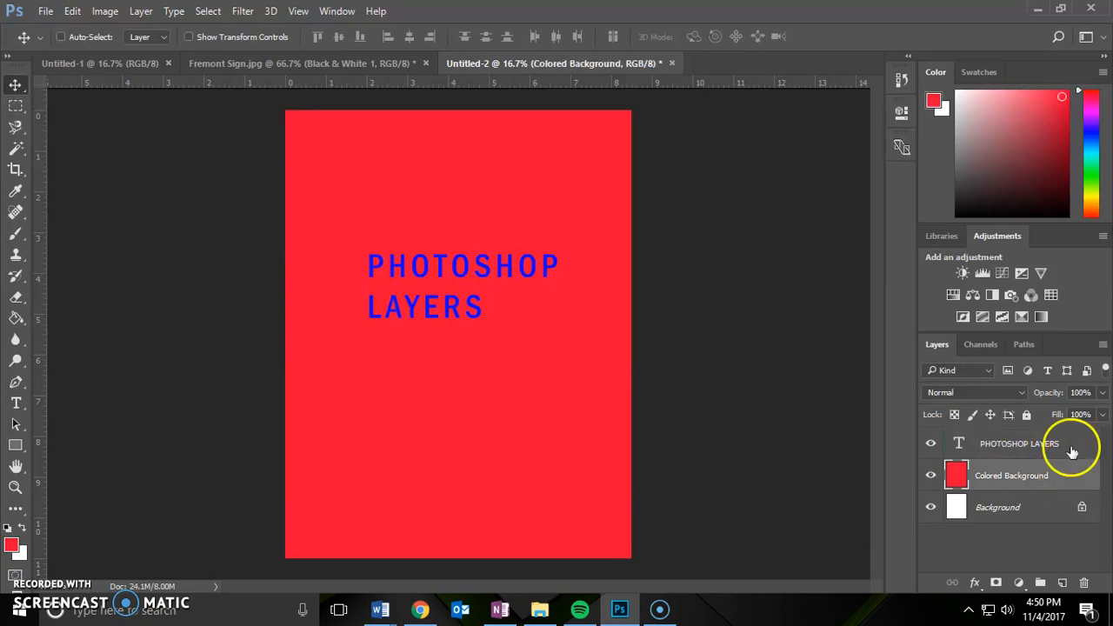
click(1071, 447)
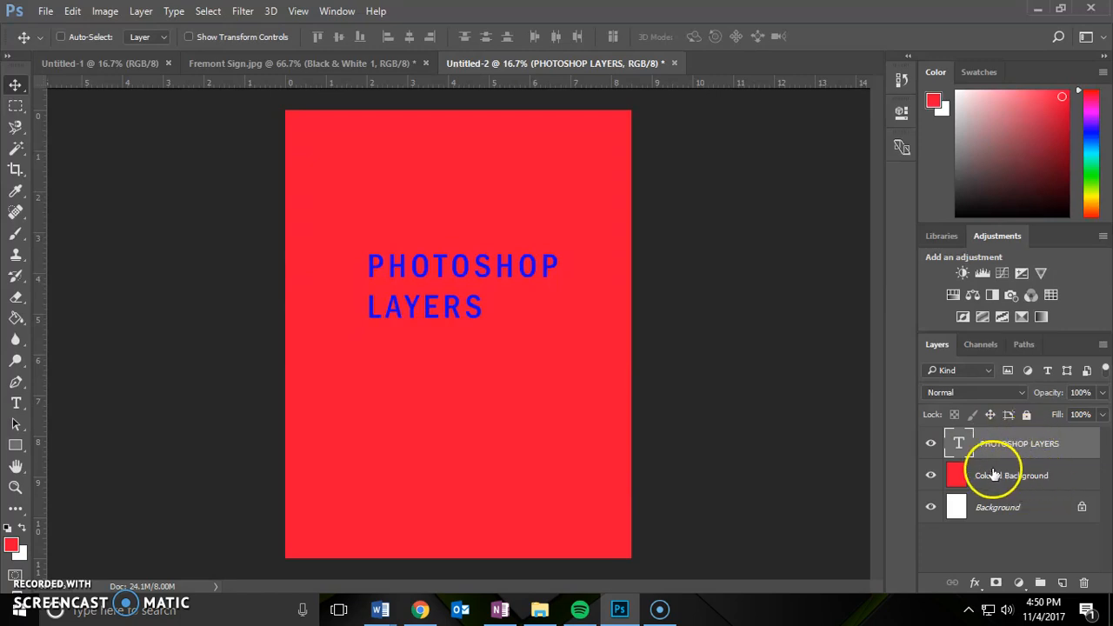
click(1075, 480)
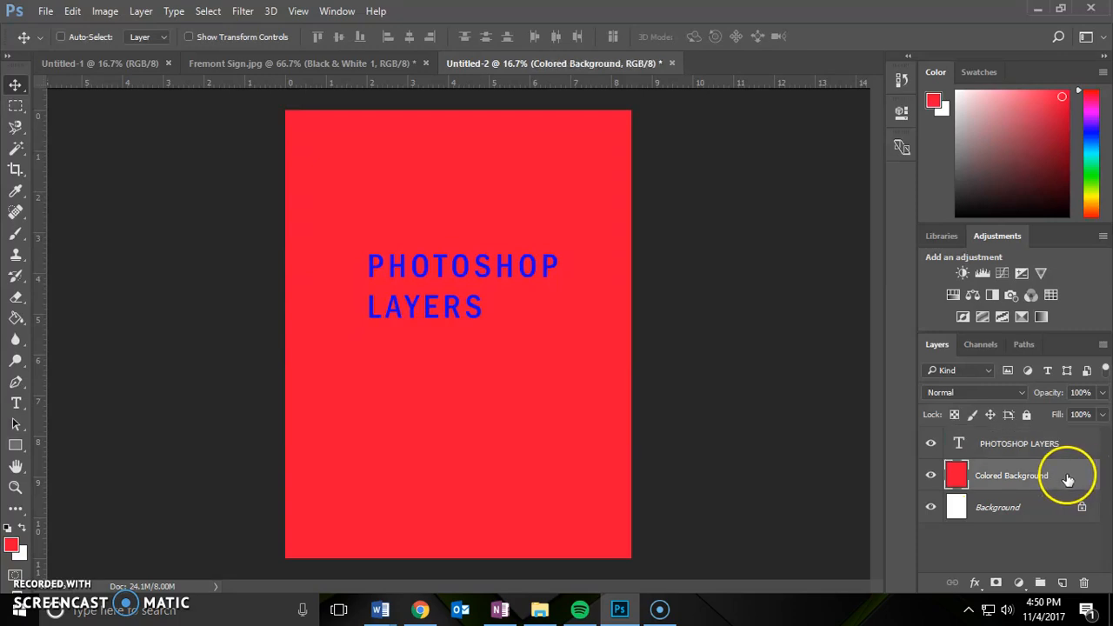
click(1081, 459)
click(1082, 476)
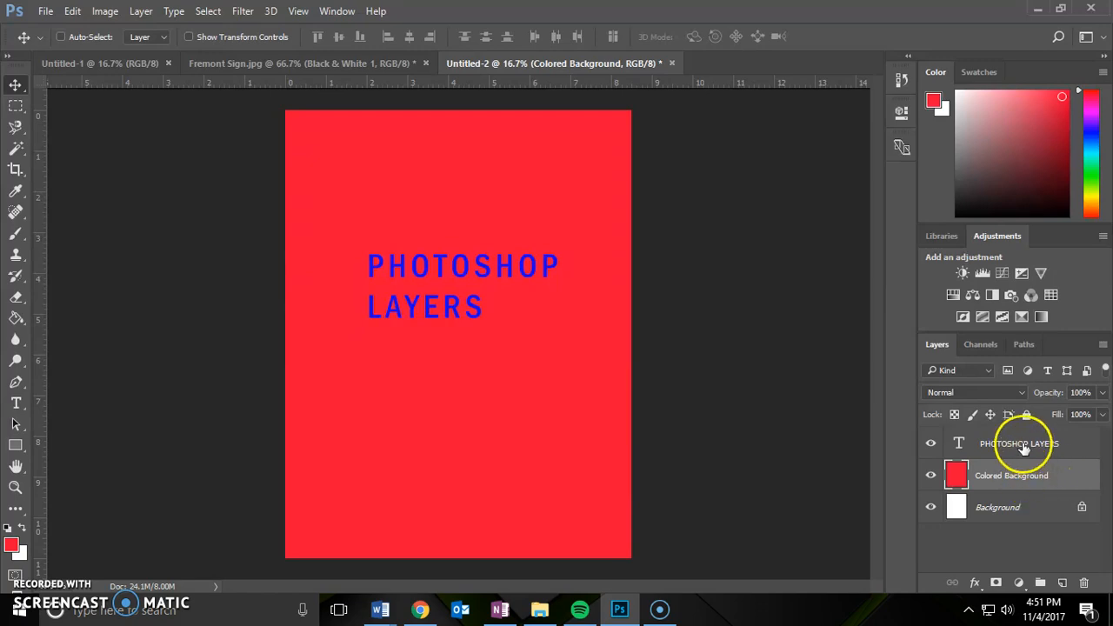
click(1085, 480)
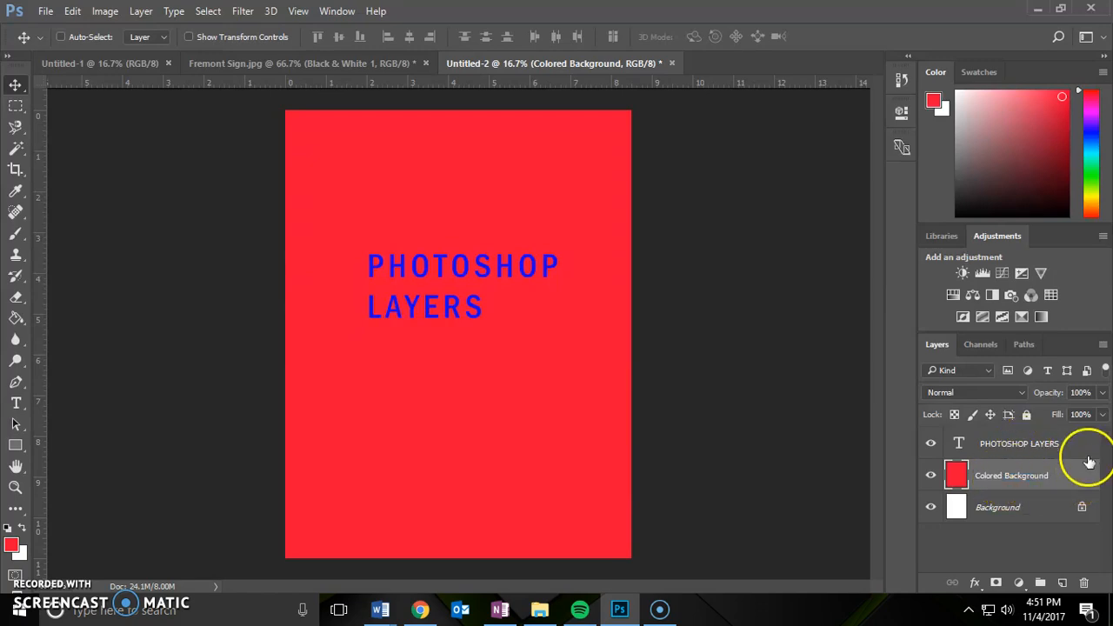
Step: Select the PHOTOSHOP LAYERS layer and move its text about half an inch further down the page
click(1086, 448)
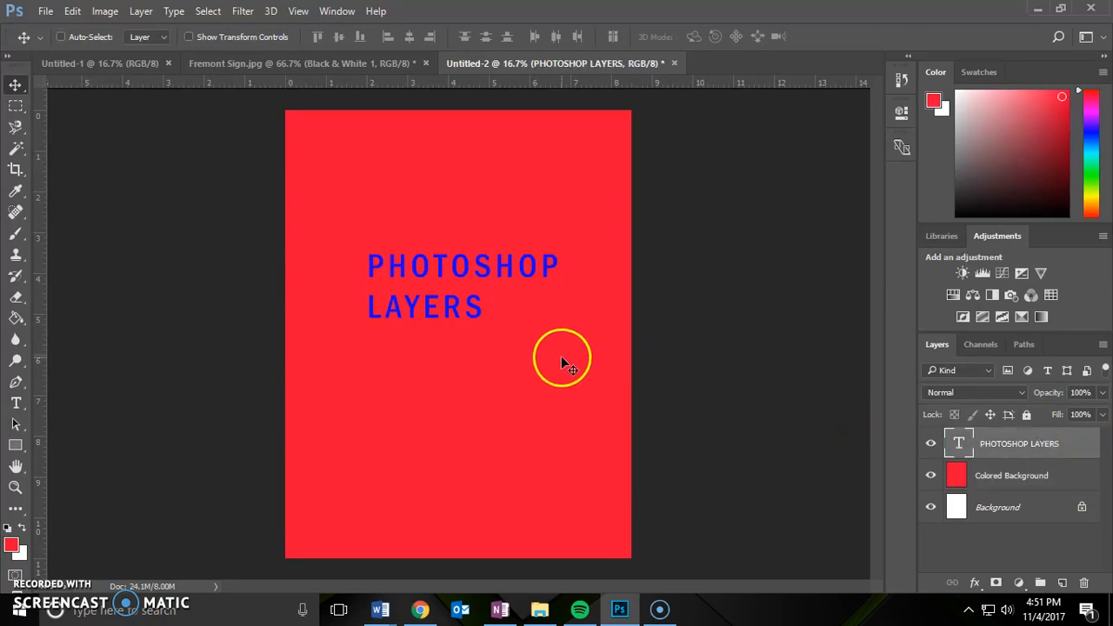
drag(547, 359, 535, 380)
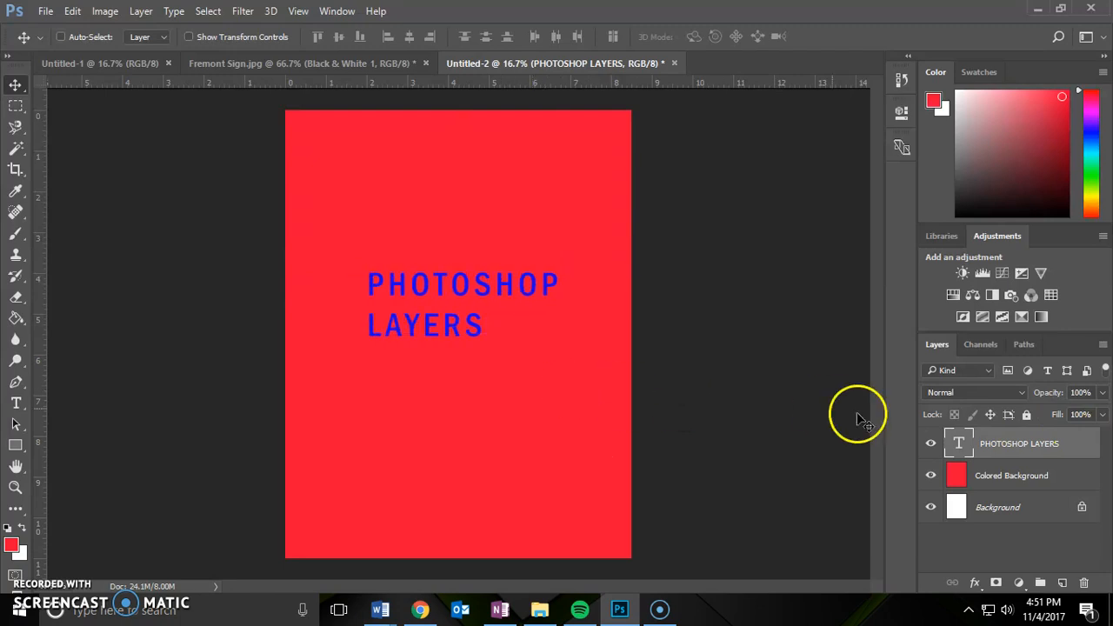
Step: Delete the Colored Background layer and confirm the deletion
click(1072, 478)
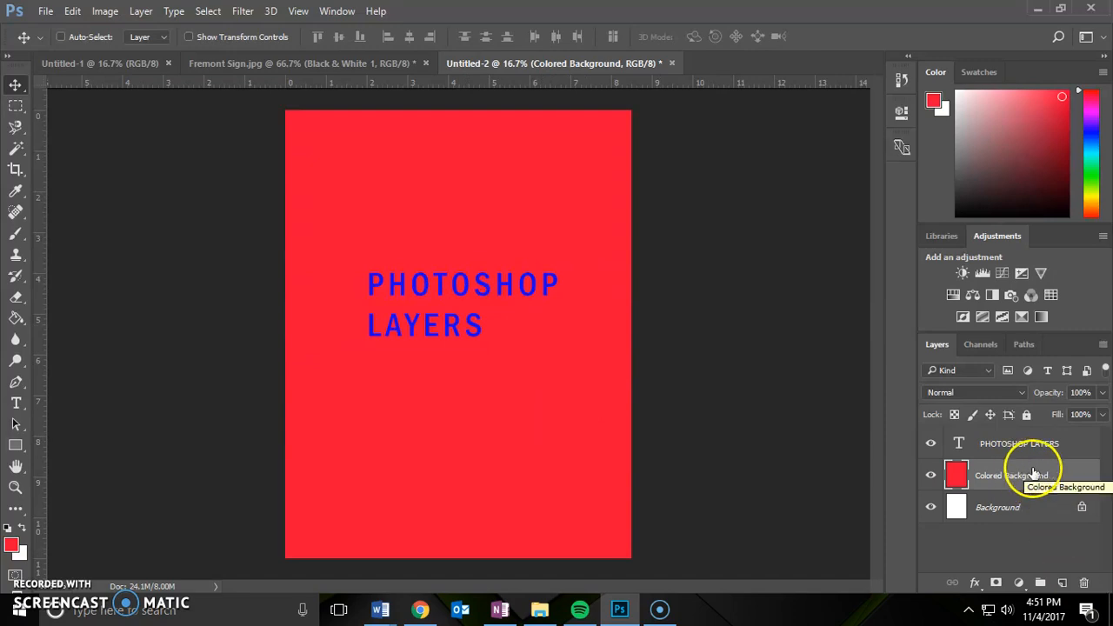
click(1072, 475)
click(1084, 583)
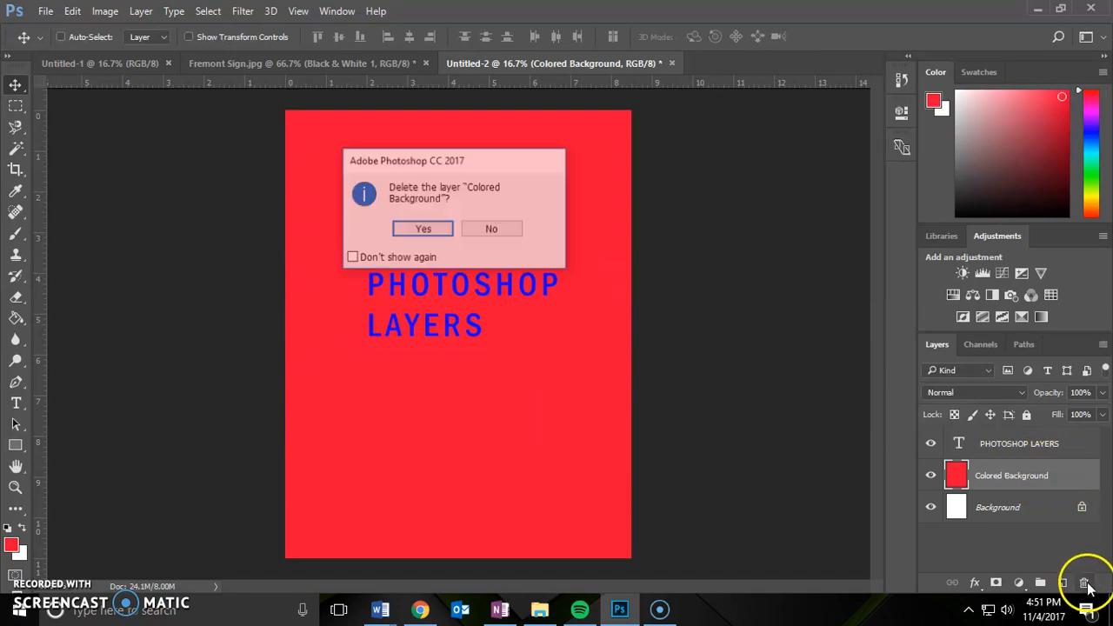
click(423, 230)
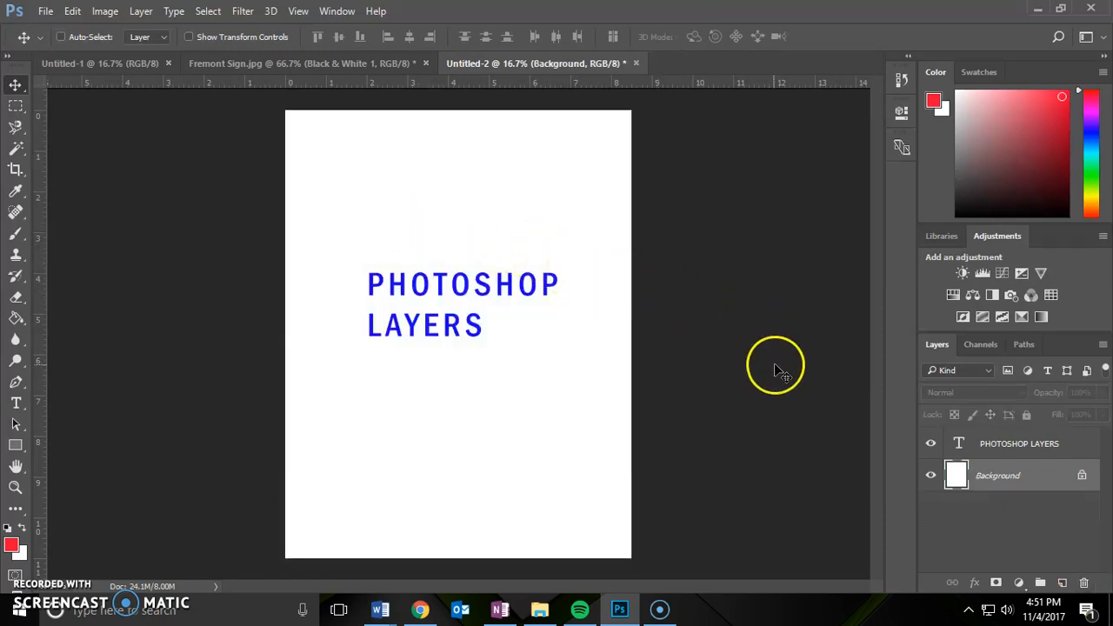
Step: Unlock the white Background layer so it becomes a regular layer, leaving its layer style options unchanged
click(1082, 479)
double_click(1079, 477)
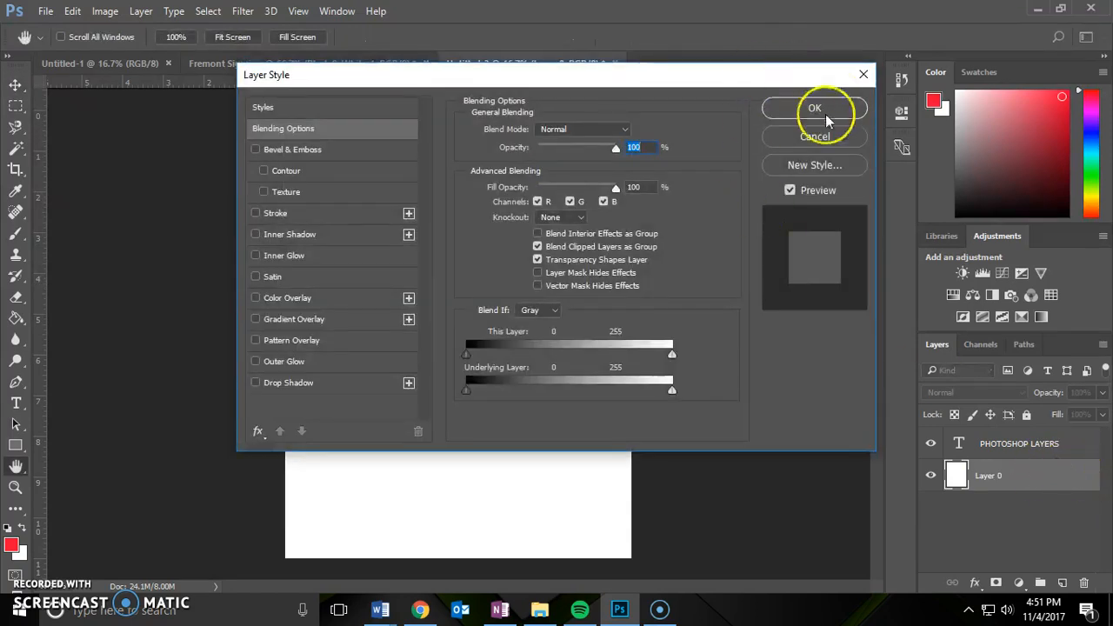
click(817, 138)
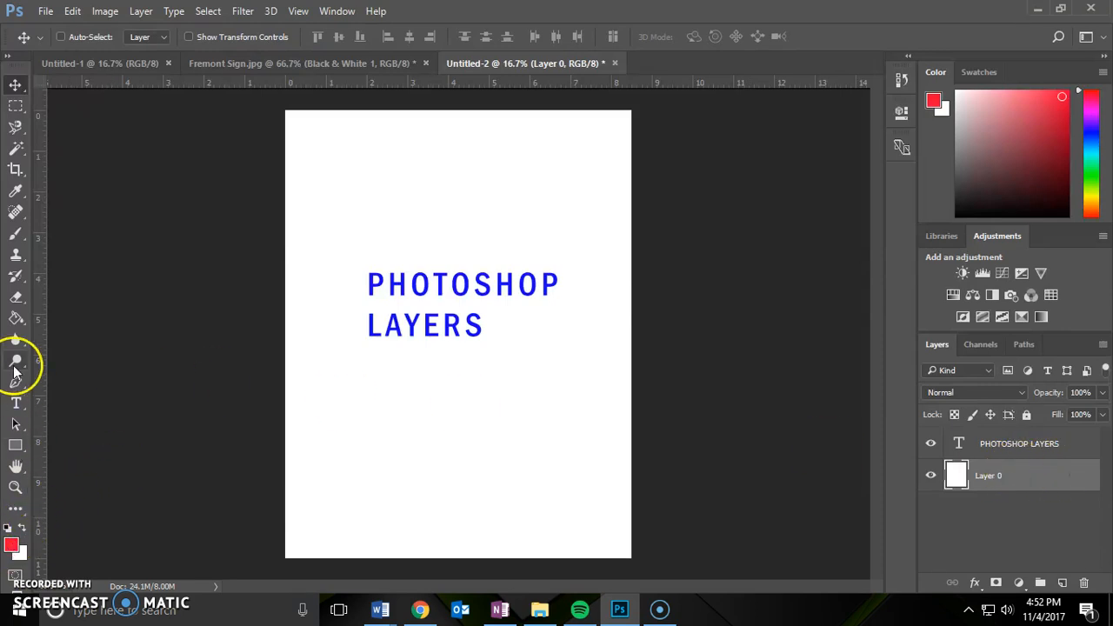
Step: Fill the unlocked bottom layer with the red foreground colour using the Paint Bucket and rename it Red Background
click(16, 318)
click(389, 207)
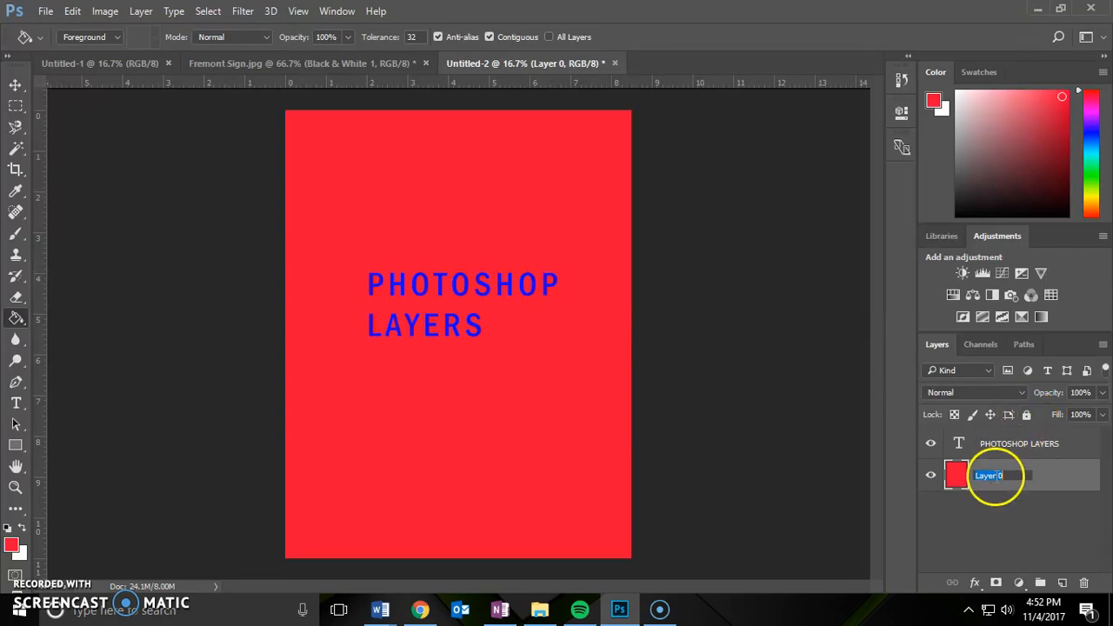
text(Red)
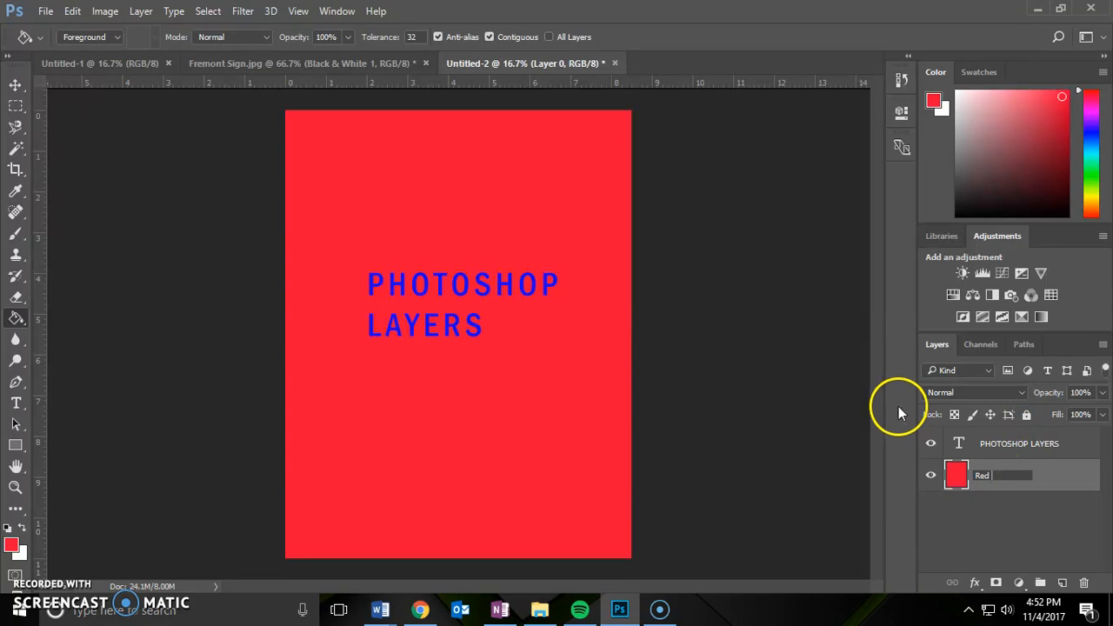
text( Background)
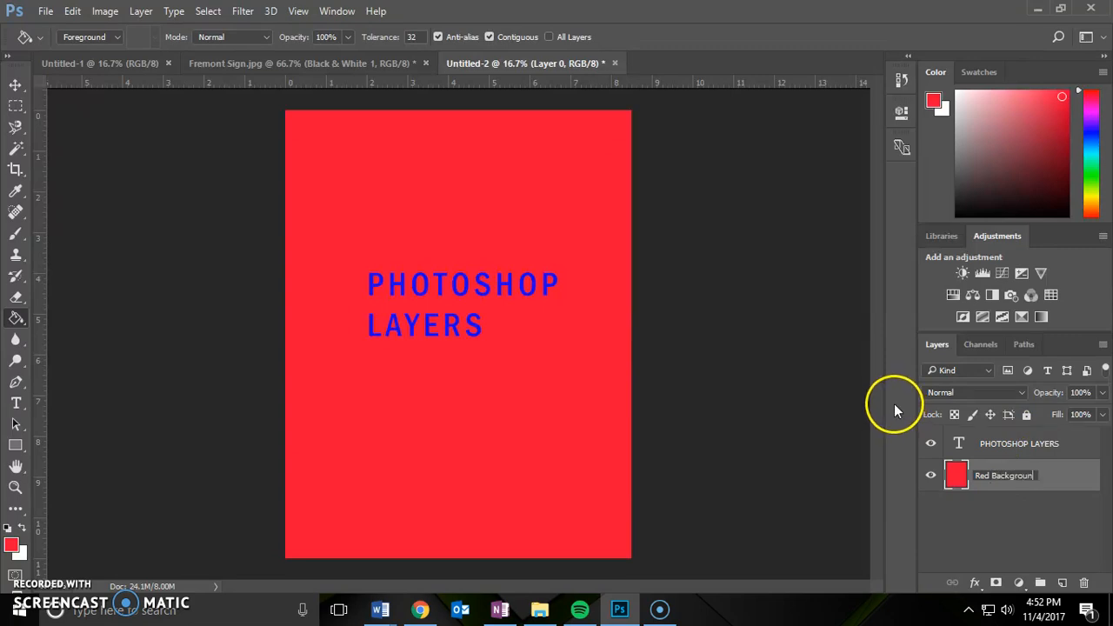
click(1069, 467)
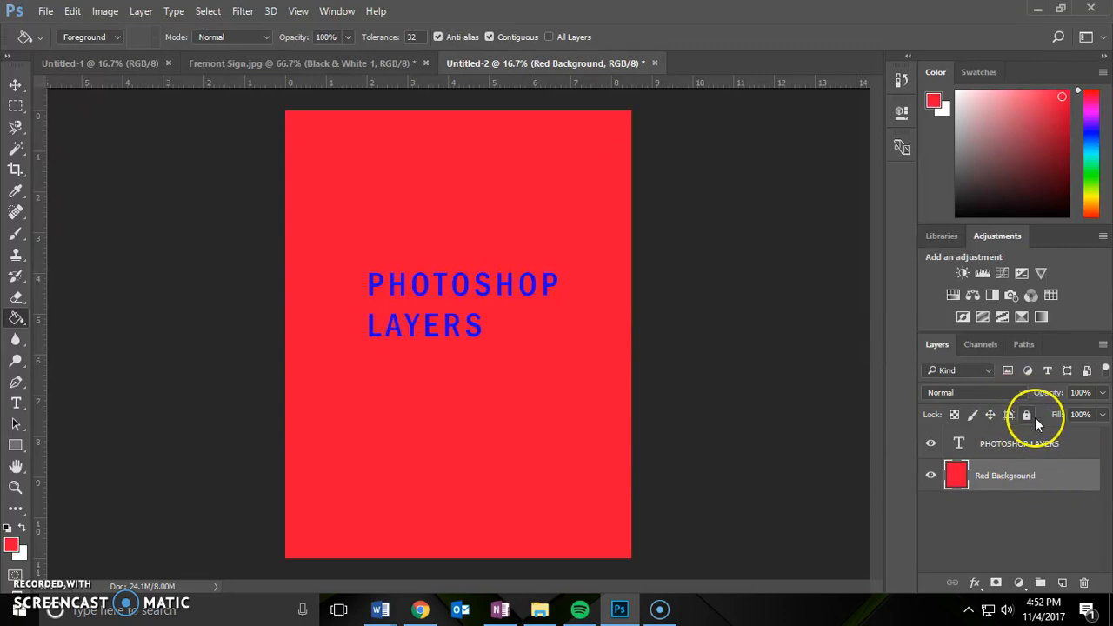
Step: Lock the Red Background layer completely, and toggle its visibility off and back on
click(1028, 416)
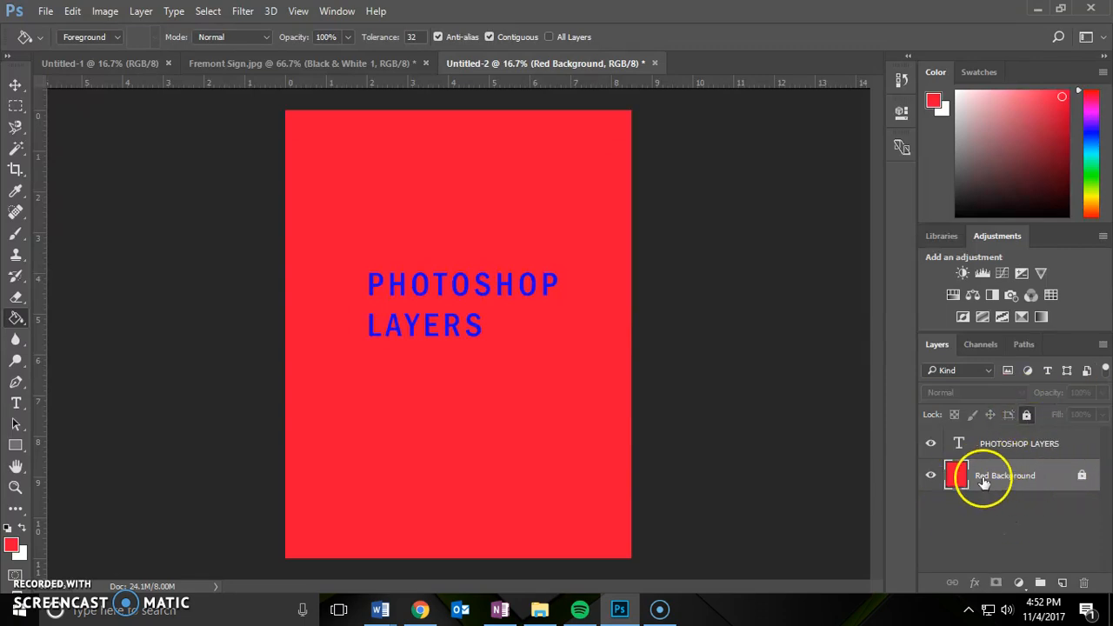
click(933, 476)
click(932, 476)
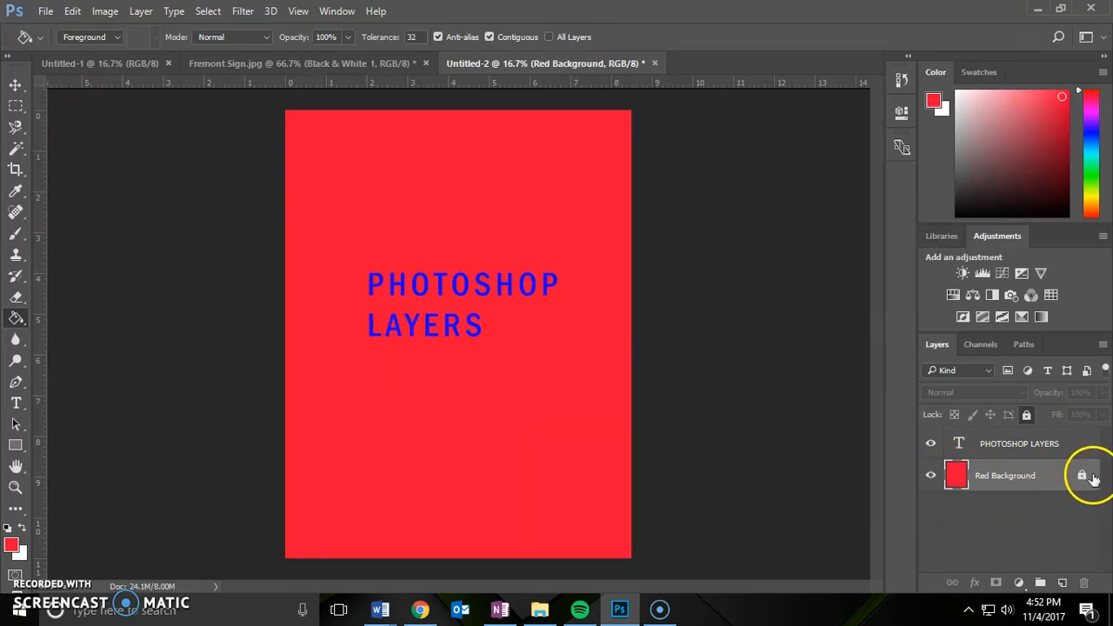
Step: Try to shift the locked Red Background layer on the canvas with the Move tool
click(18, 85)
drag(489, 288, 464, 275)
click(462, 314)
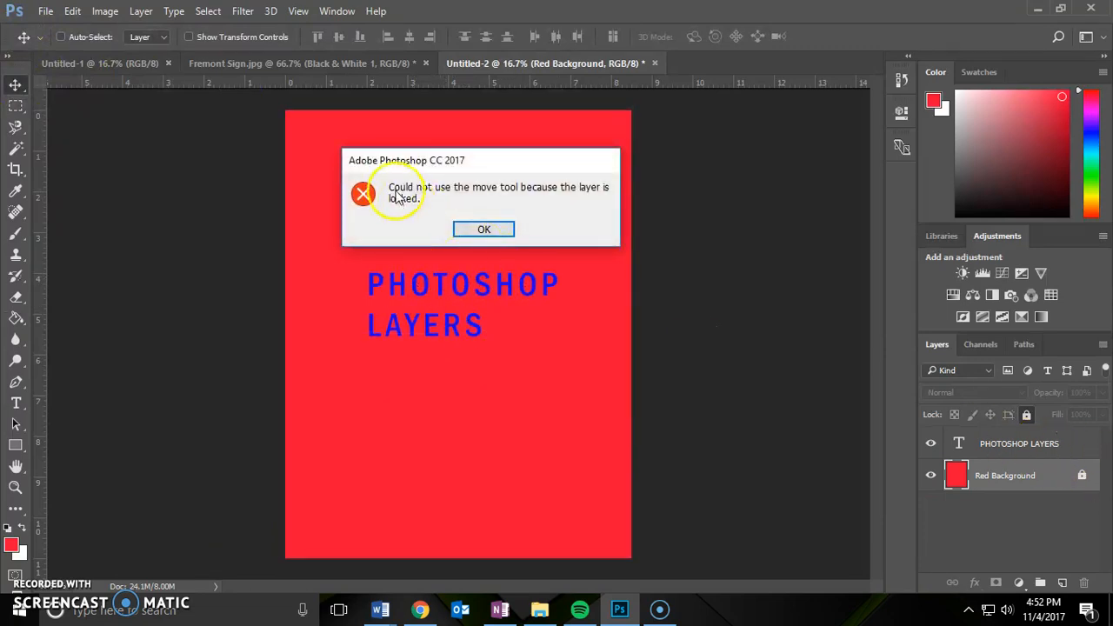
click(489, 230)
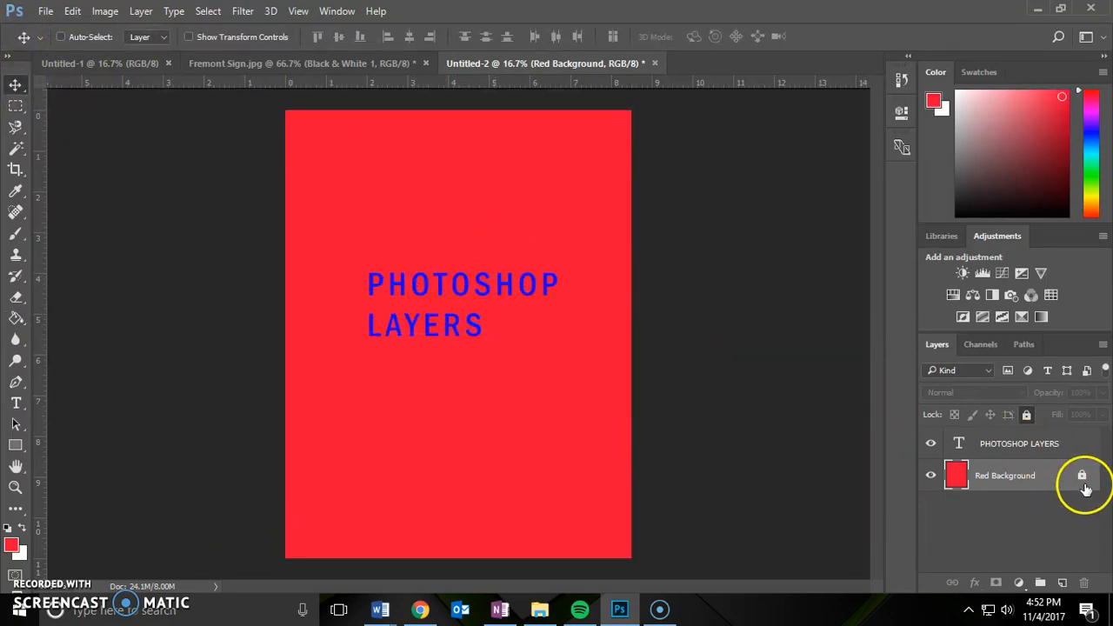